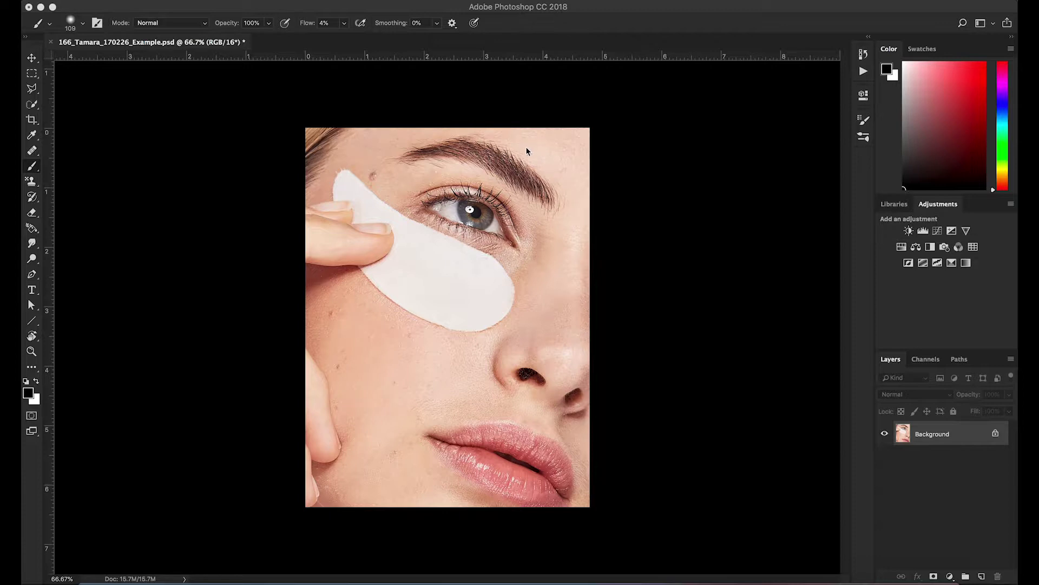
Zoom in on the eye and eyebrow to about 239%
scroll(541, 154, "up", 5)
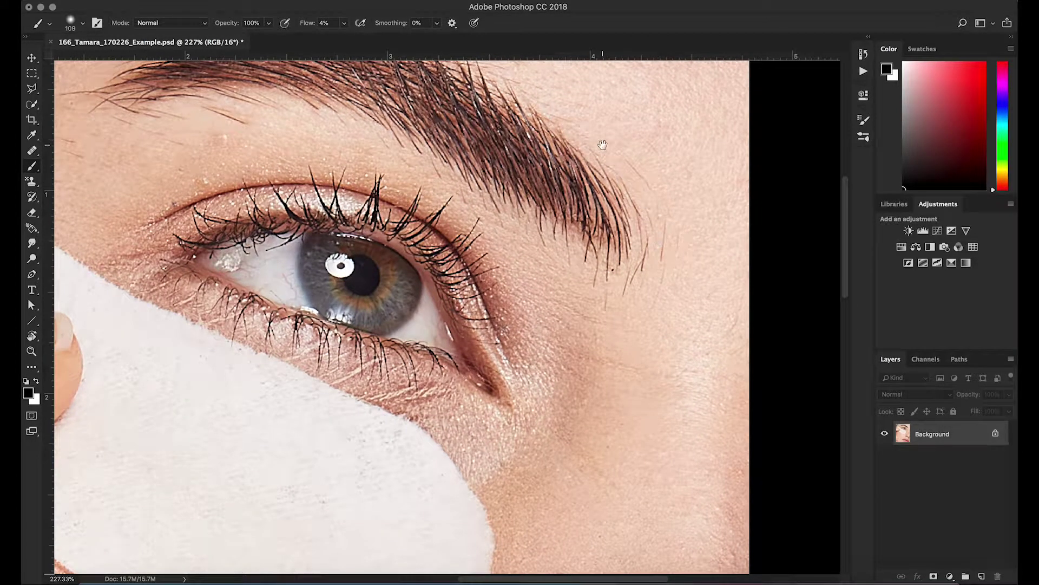
Pan the view toward the top of the image and add an empty Layer 1 above the Background
key("super+r")
left_click_drag(603, 144, 696, 305)
key("super+r")
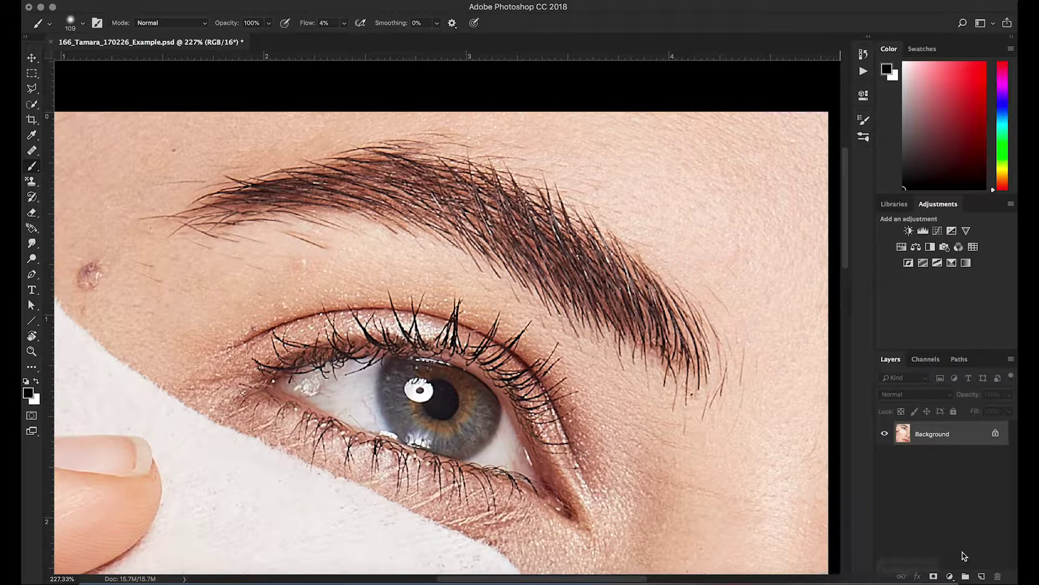
left_click(983, 577)
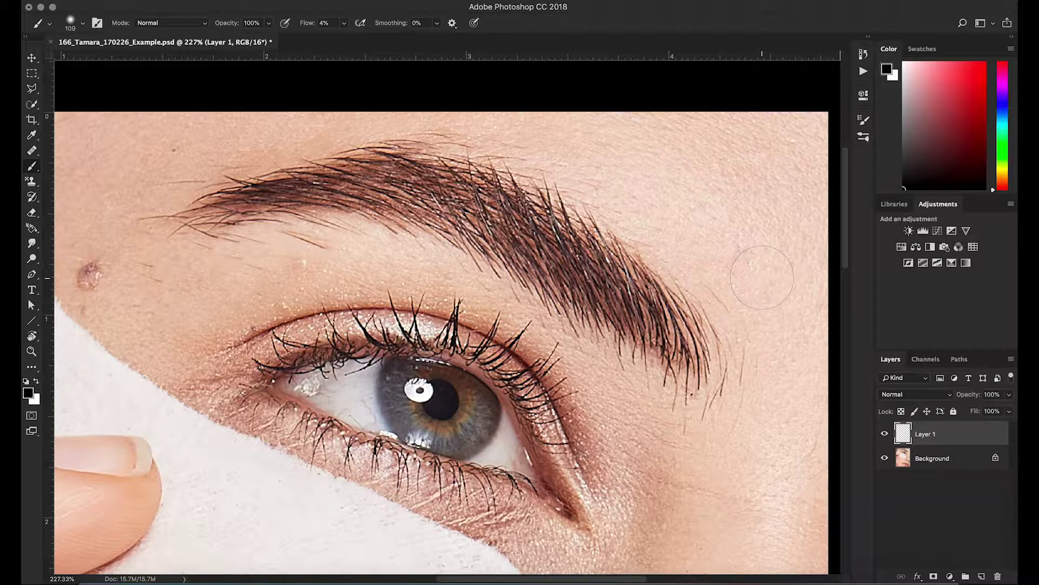
Give the brush 10% hardness, 10% smoothing and raise its flow from 4% to 100%
right_click(593, 192)
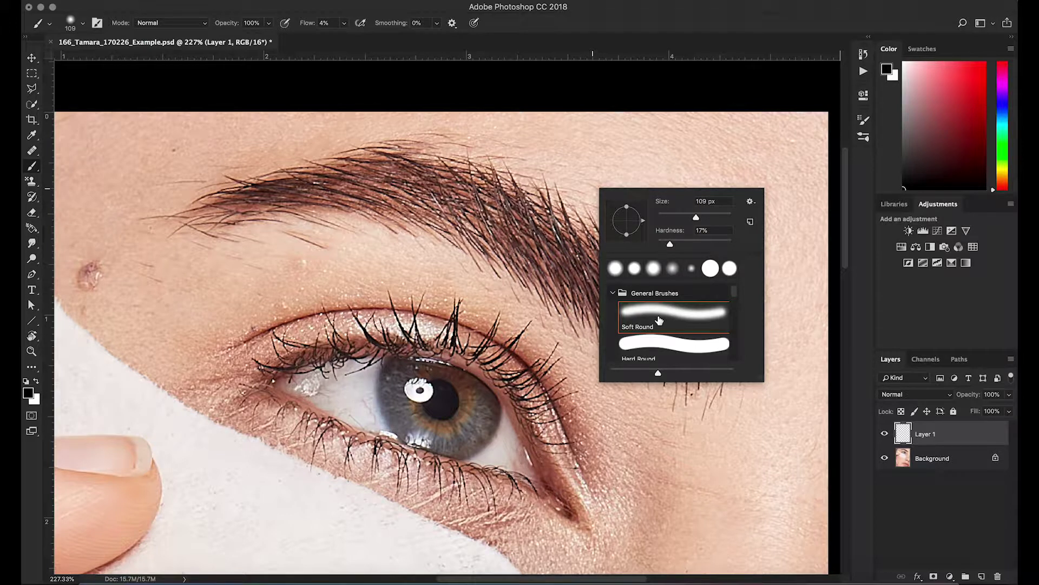
left_click_drag(669, 244, 657, 217)
left_click(525, 24)
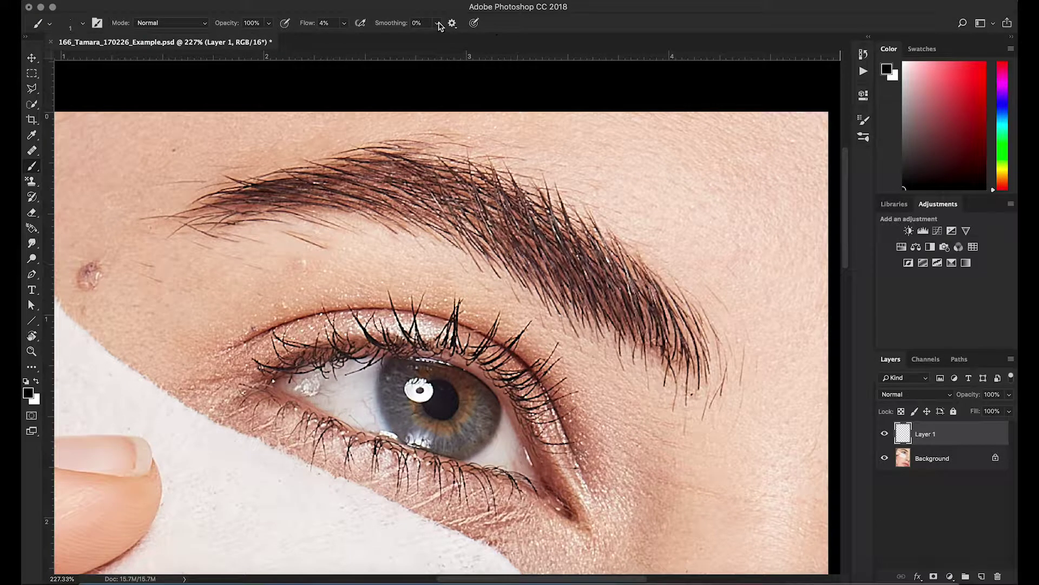
left_click(438, 24)
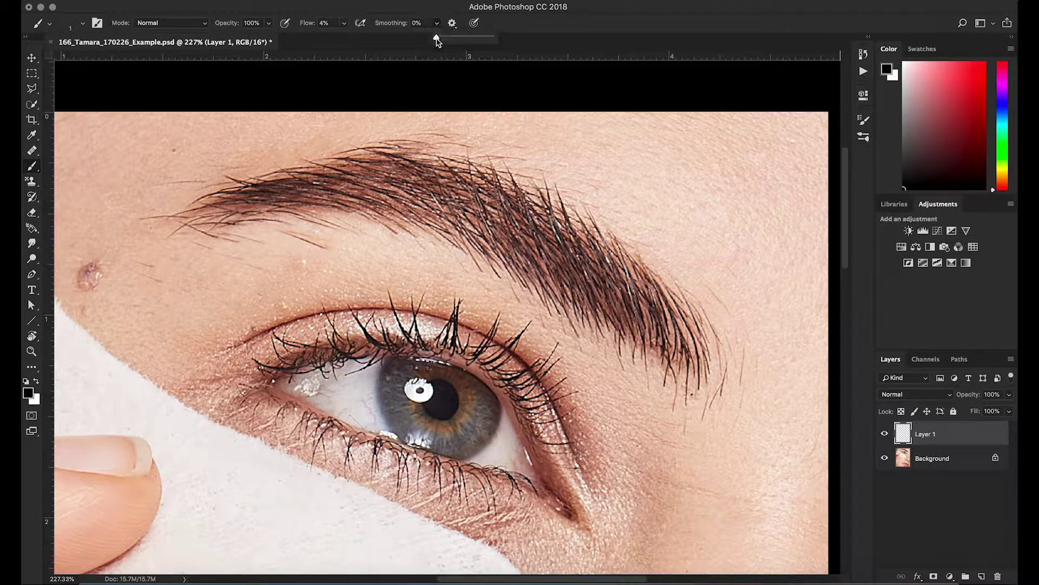
left_click_drag(437, 38, 443, 40)
left_click(544, 32)
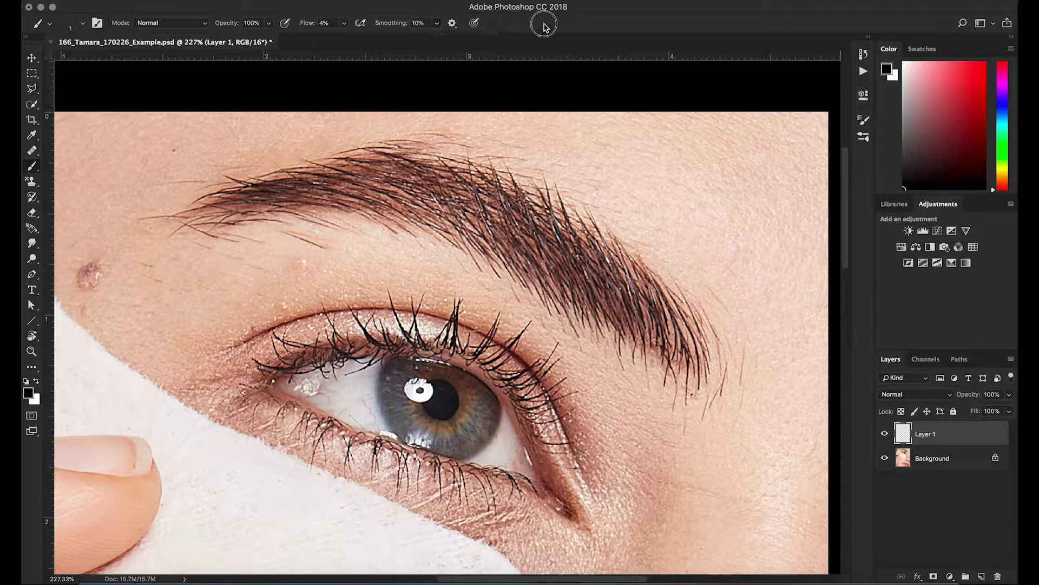
left_click(344, 24)
left_click_drag(343, 39, 422, 40)
scroll(456, 320, "left", 15)
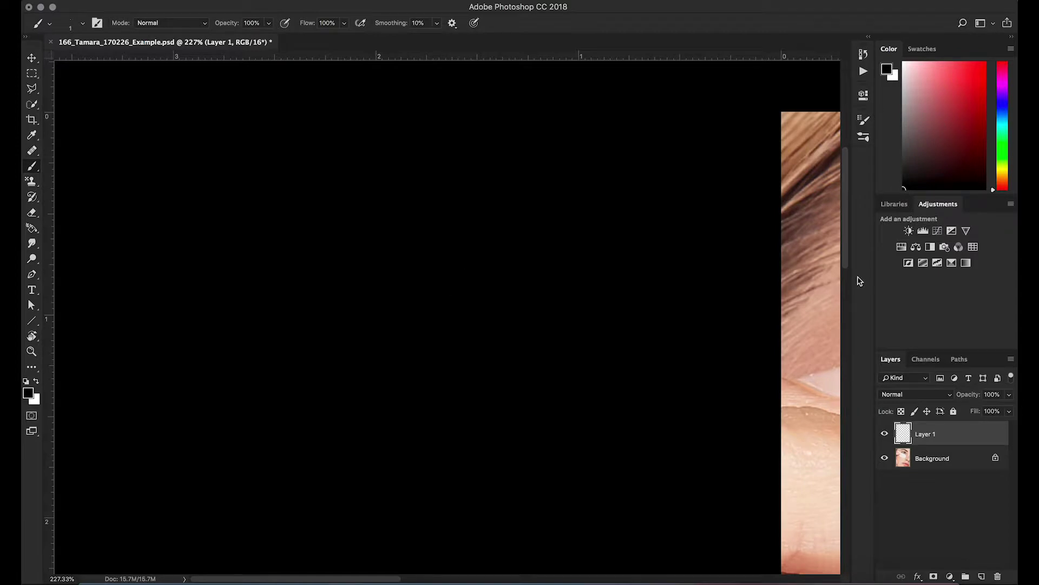
Sample the brow's reddish brown as paint colour and discard two test hair strokes
left_click_drag(805, 302, 130, 247)
mouse_move(821, 241)
left_mouse_down()
mouse_move(704, 244)
mouse_move(509, 306)
left_mouse_up()
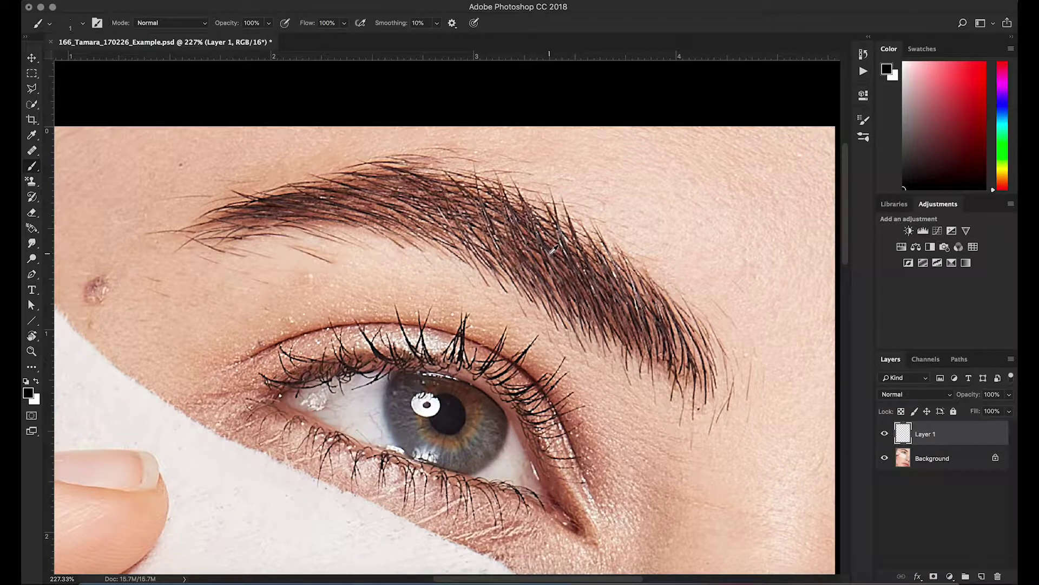
left_click(554, 251, "alt")
left_click_drag(671, 254, 661, 188)
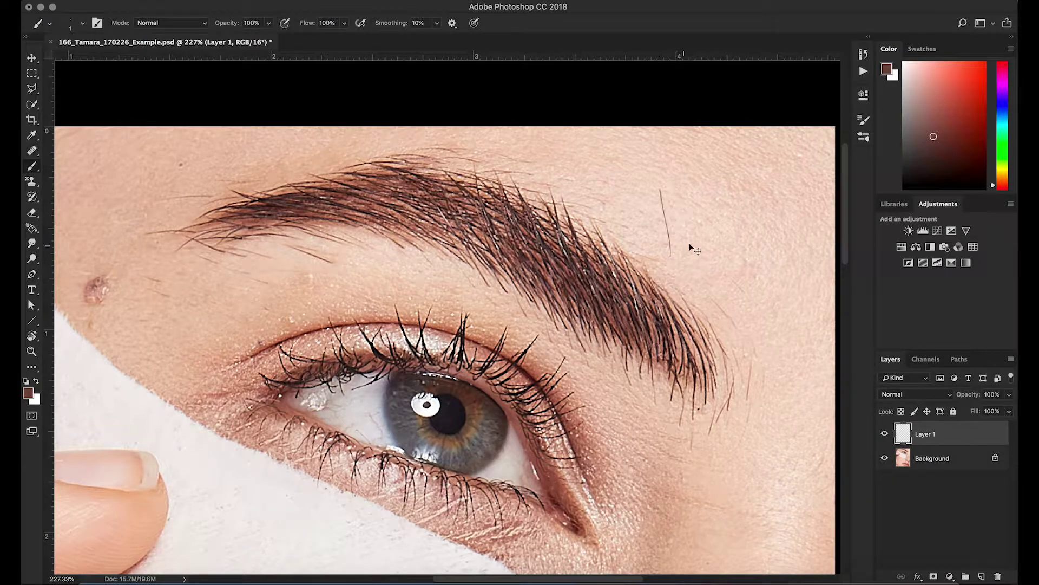
key("ctrl+z")
left_click_drag(674, 267, 665, 230)
key("ctrl+z")
Try higher smoothing values, undo the test hairs, and set stroke smoothing to 15%
left_click(438, 24)
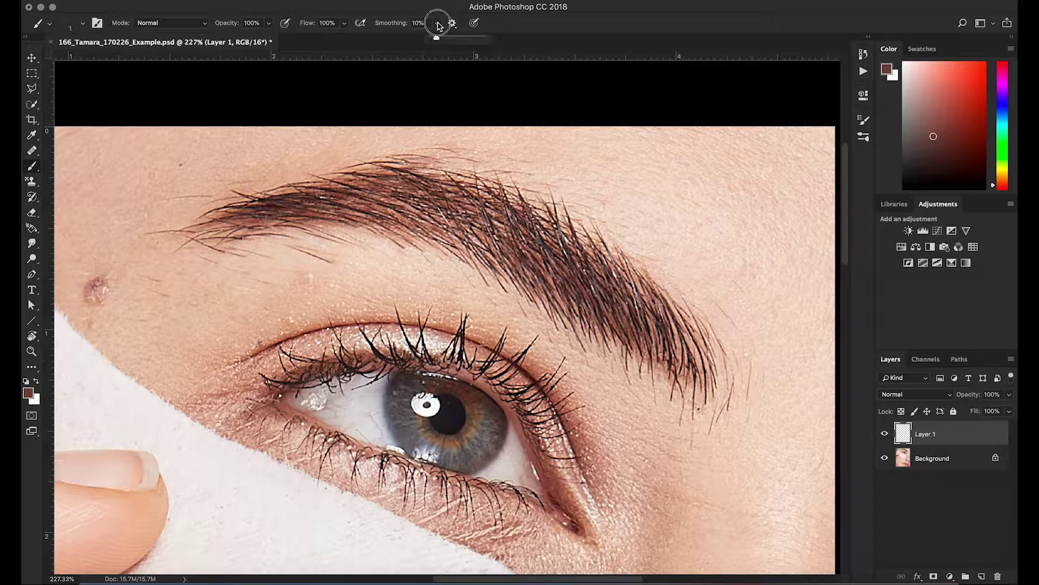
left_click_drag(437, 38, 456, 39)
left_click_drag(670, 245, 675, 204)
key("ctrl+z")
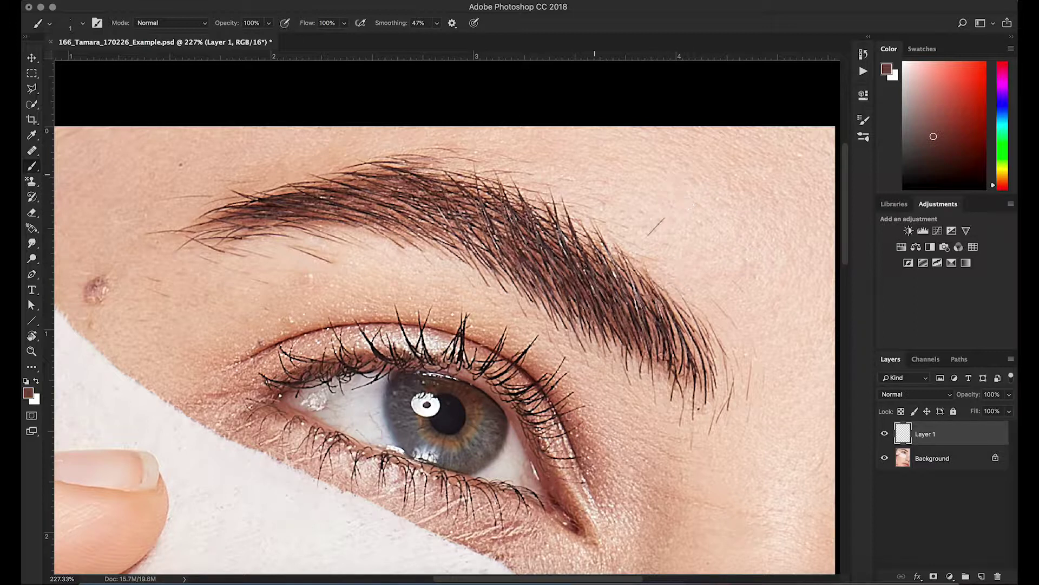
key("ctrl+z")
left_click(418, 24)
type("15")
key("Return")
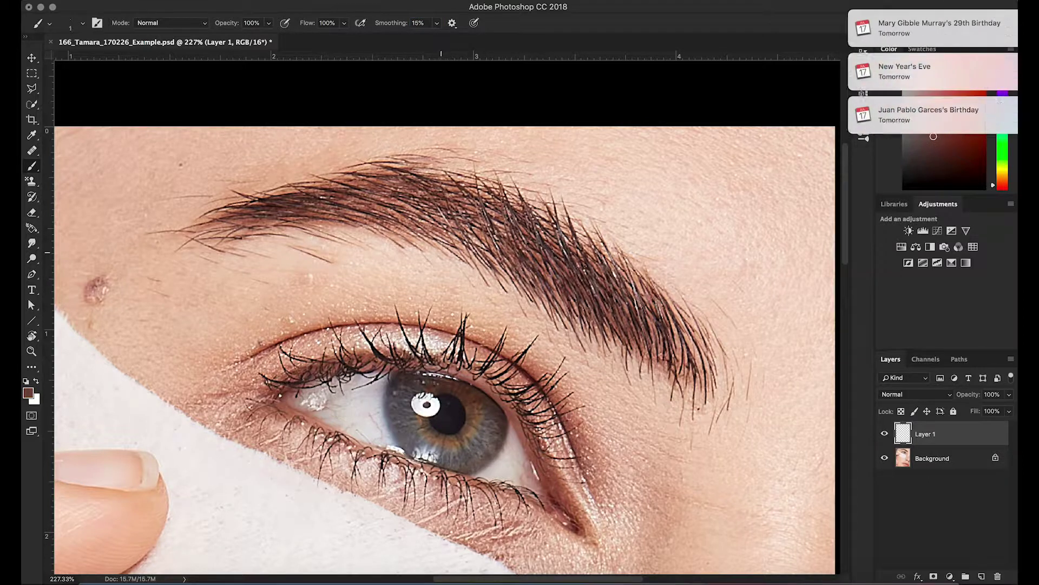
Dismiss the three calendar notifications
left_click(994, 20)
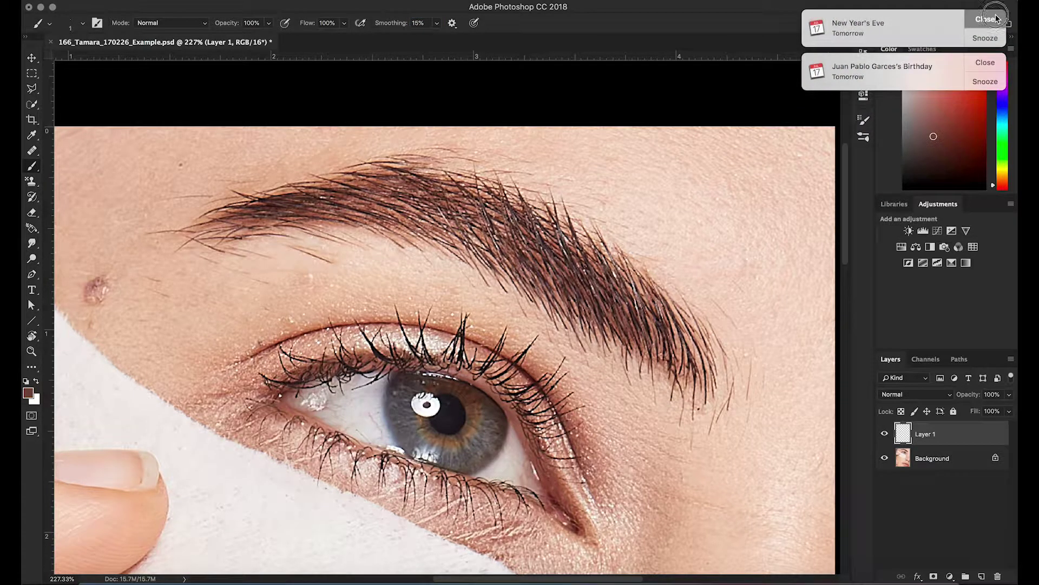
left_click(994, 21)
left_click(994, 21)
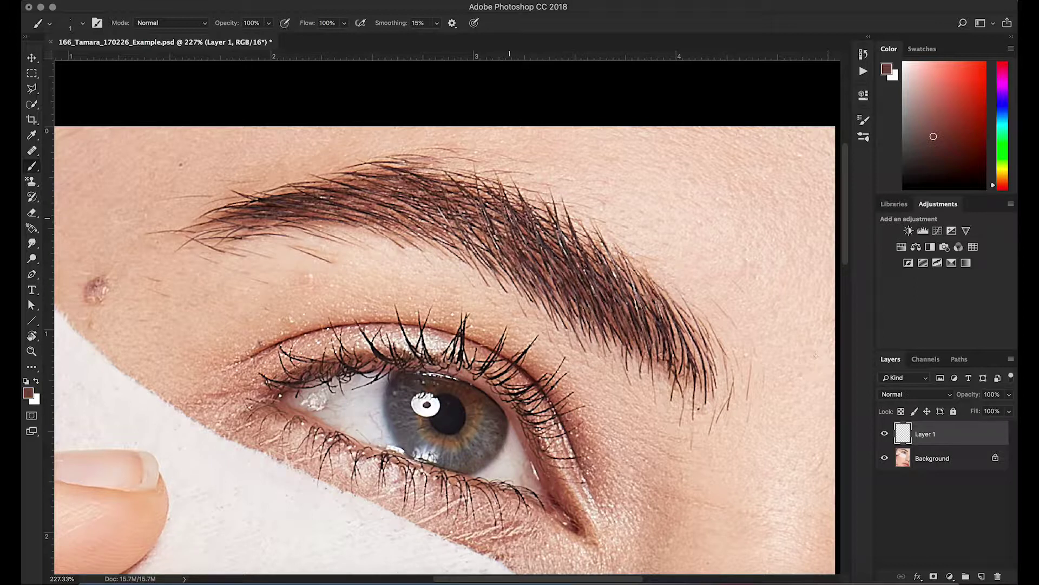
Rotate the view along the brow, sample a lighter brown, and paint thin hairs on the top edge
key("r")
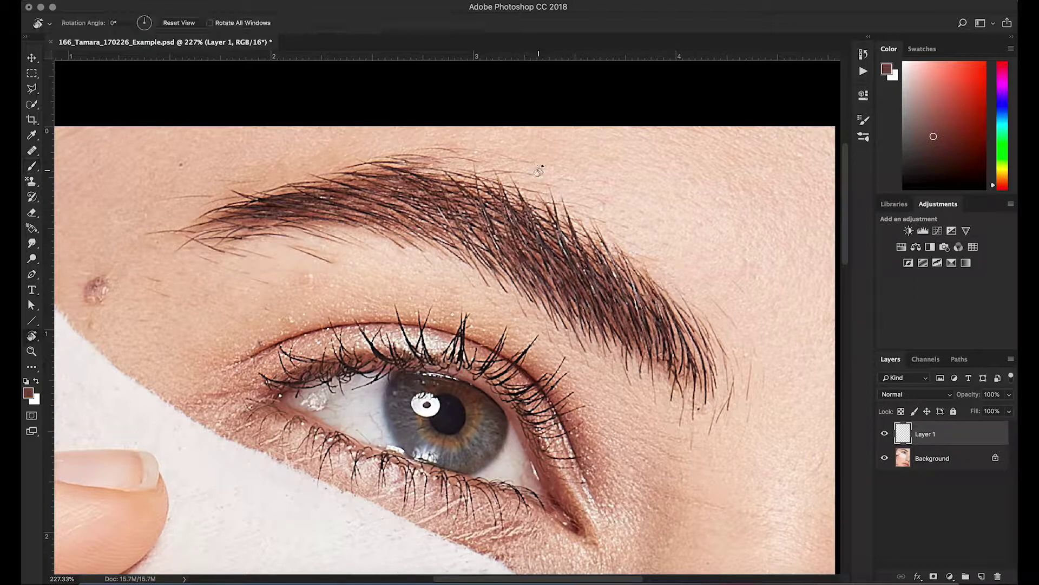
left_click_drag(451, 151, 359, 265)
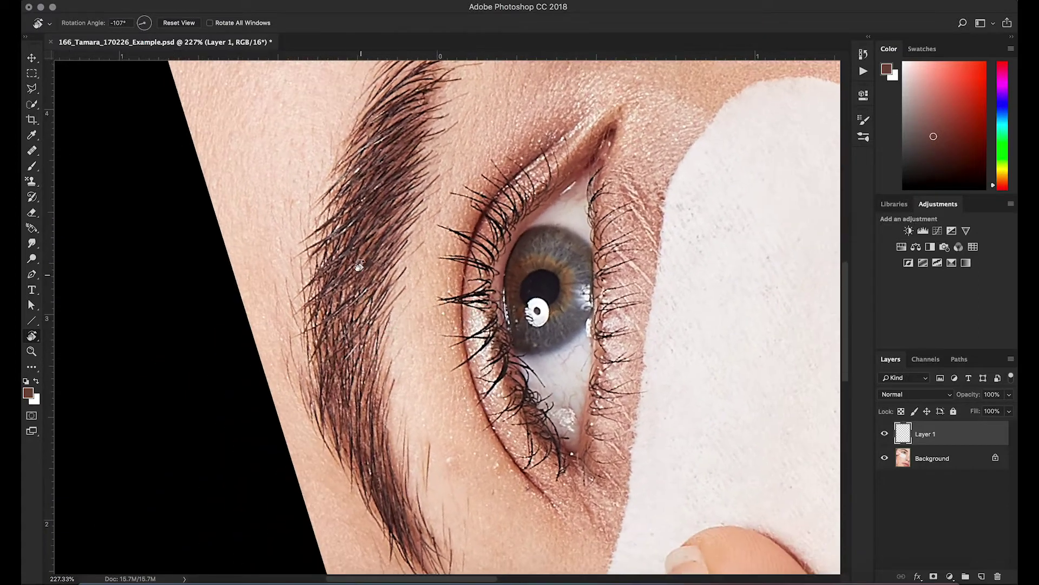
scroll(428, 192, "up", 4)
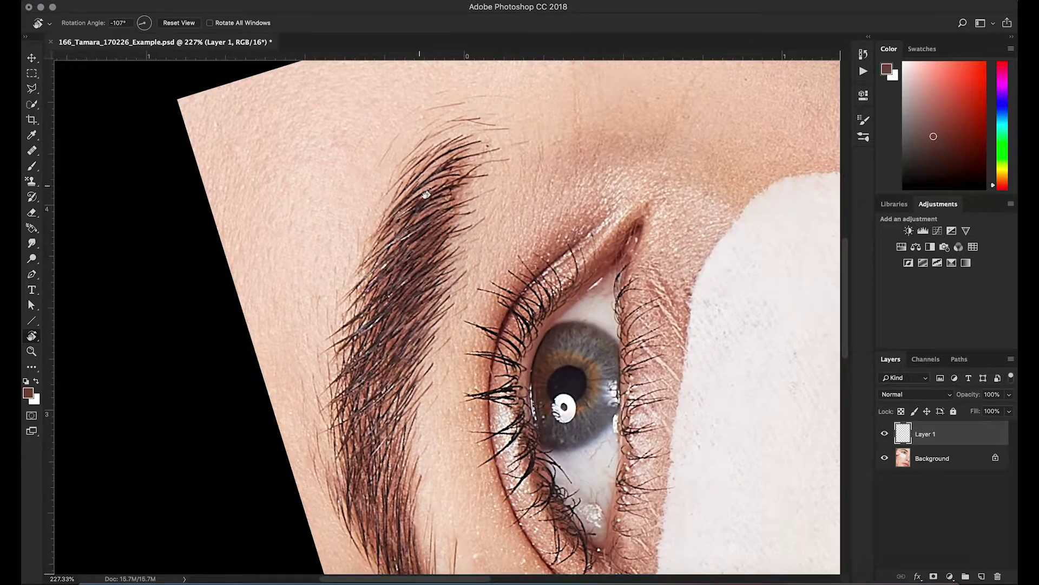
key("b")
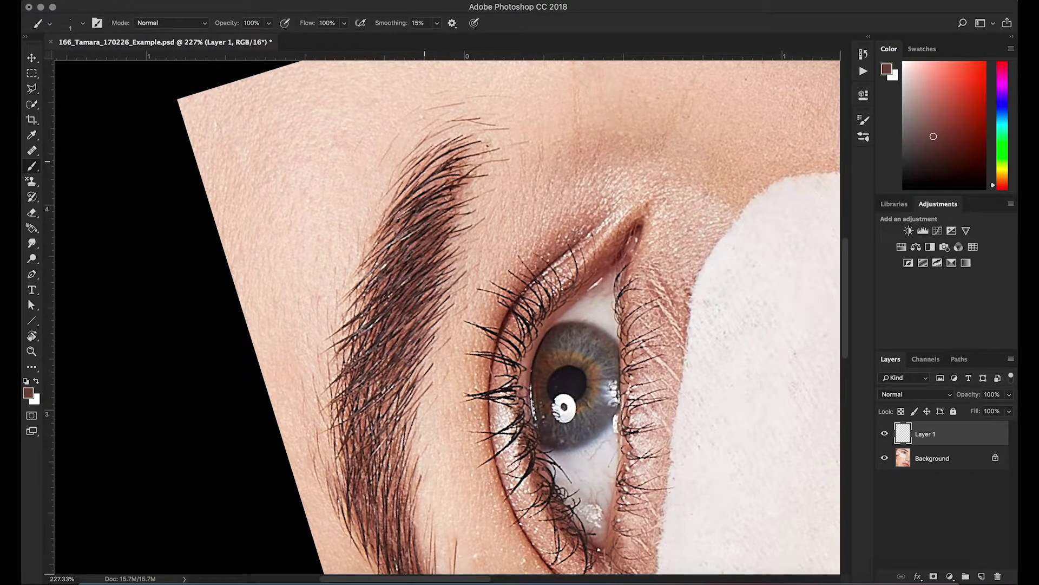
left_click(416, 163, "alt")
mouse_move(443, 139)
left_mouse_down()
mouse_move(413, 166)
mouse_move(432, 146)
mouse_move(422, 150)
left_mouse_up()
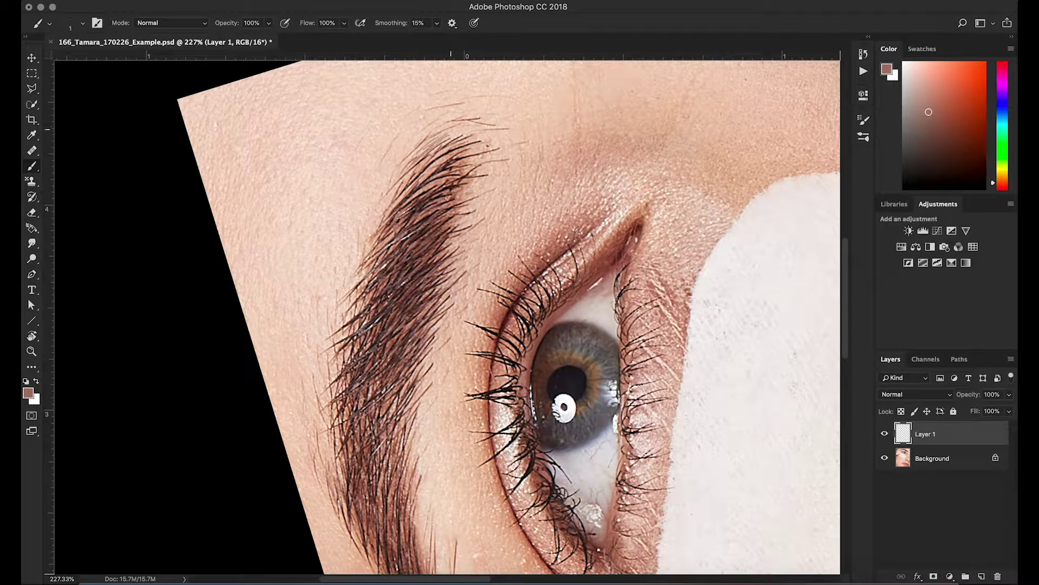
left_click_drag(459, 132, 455, 145)
Sample a darker brown and paint dark hairs along the brow edge down to its lower edge
left_click(441, 139, "alt")
mouse_move(415, 158)
left_mouse_down()
mouse_move(438, 144)
mouse_move(423, 144)
mouse_move(409, 165)
mouse_move(432, 127)
mouse_move(391, 196)
left_mouse_up()
left_click_drag(451, 154, 384, 220)
left_click_drag(431, 183, 405, 206)
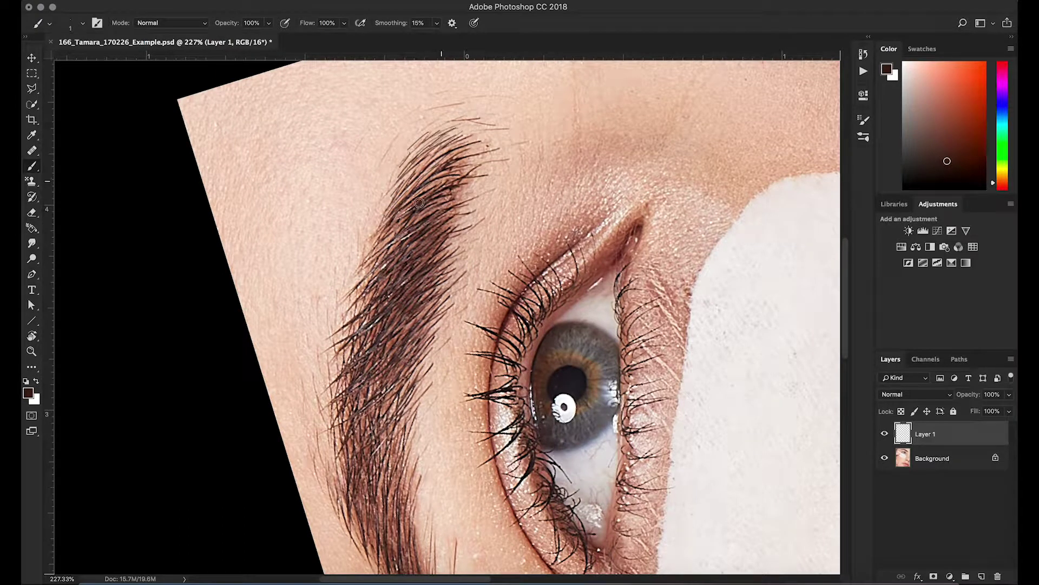
mouse_move(397, 232)
left_mouse_down()
mouse_move(348, 289)
mouse_move(346, 320)
mouse_move(362, 310)
mouse_move(338, 337)
mouse_move(350, 326)
left_mouse_up()
mouse_move(342, 336)
left_mouse_down()
mouse_move(328, 347)
mouse_move(334, 370)
left_mouse_up()
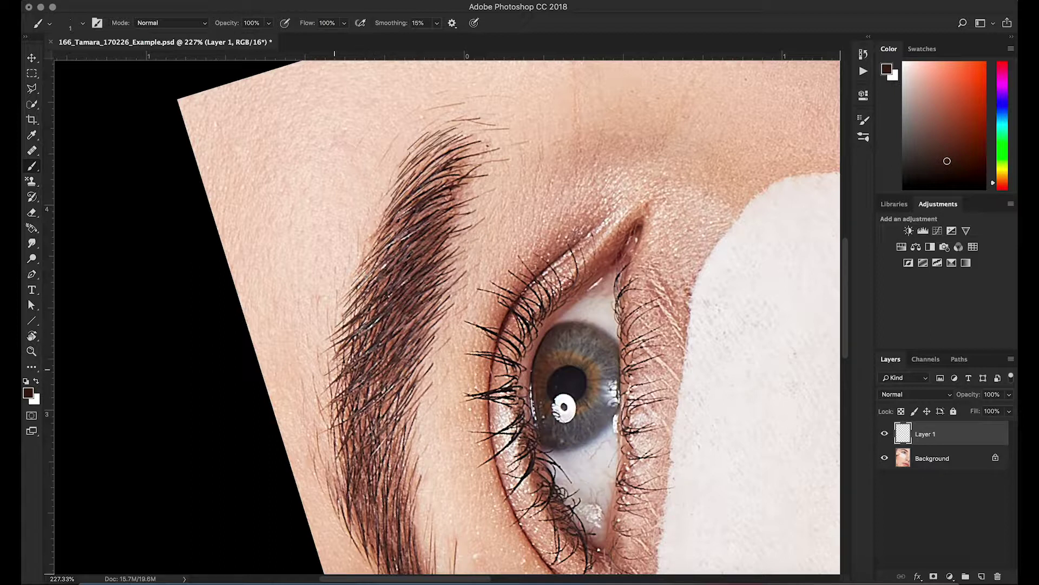
Add more dark hairs along the brow's lower edge, then faint and dark hairs along its upper edge
left_click_drag(367, 335, 321, 405)
left_click_drag(352, 374, 329, 405)
left_click_drag(372, 382, 335, 452)
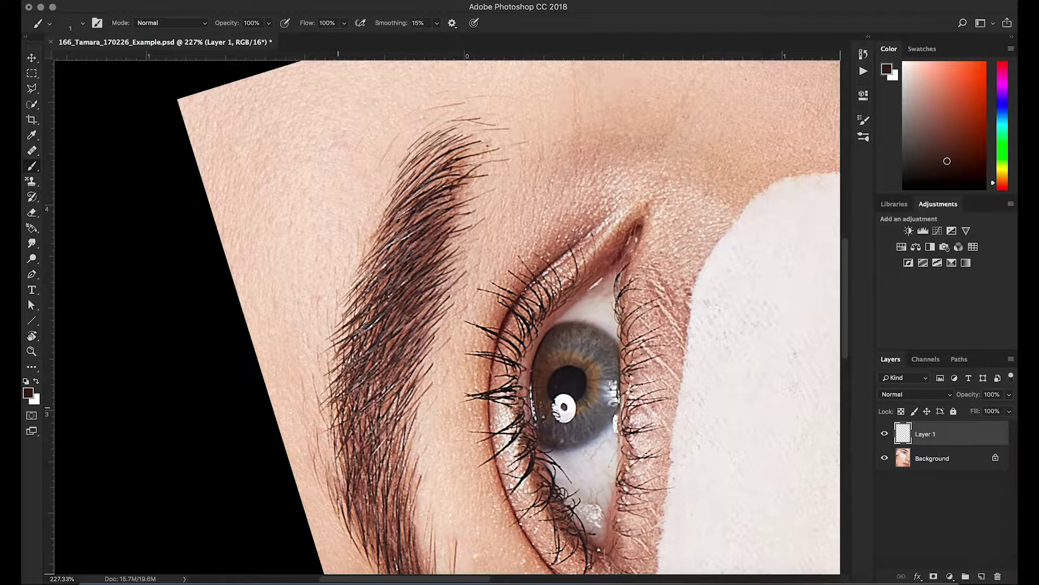
mouse_move(337, 401)
left_mouse_down()
mouse_move(341, 473)
mouse_move(330, 464)
mouse_move(331, 489)
mouse_move(342, 496)
left_mouse_up()
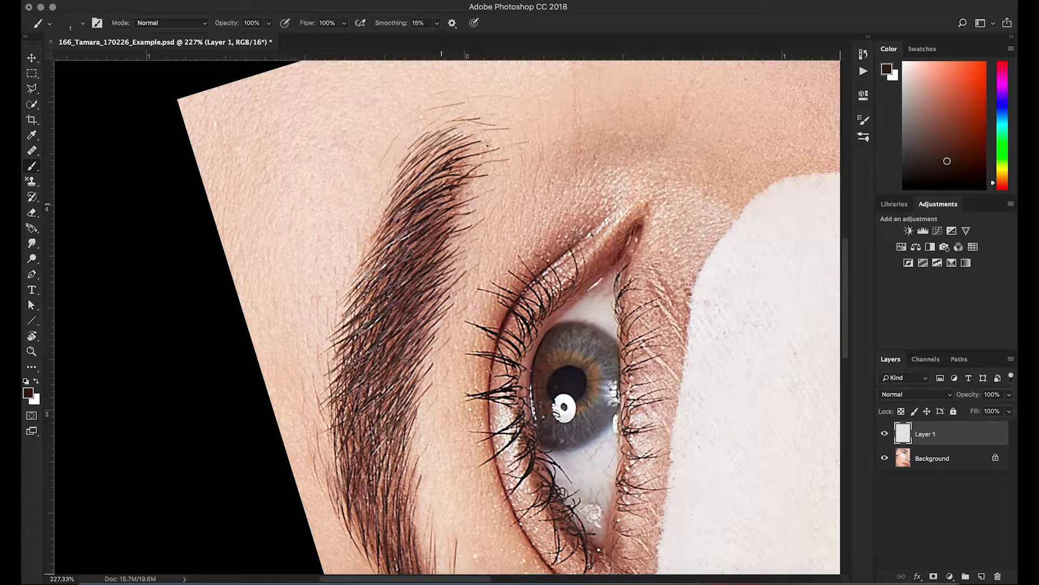
mouse_move(433, 190)
left_mouse_down()
mouse_move(469, 147)
mouse_move(455, 141)
mouse_move(460, 127)
mouse_move(500, 136)
left_mouse_up()
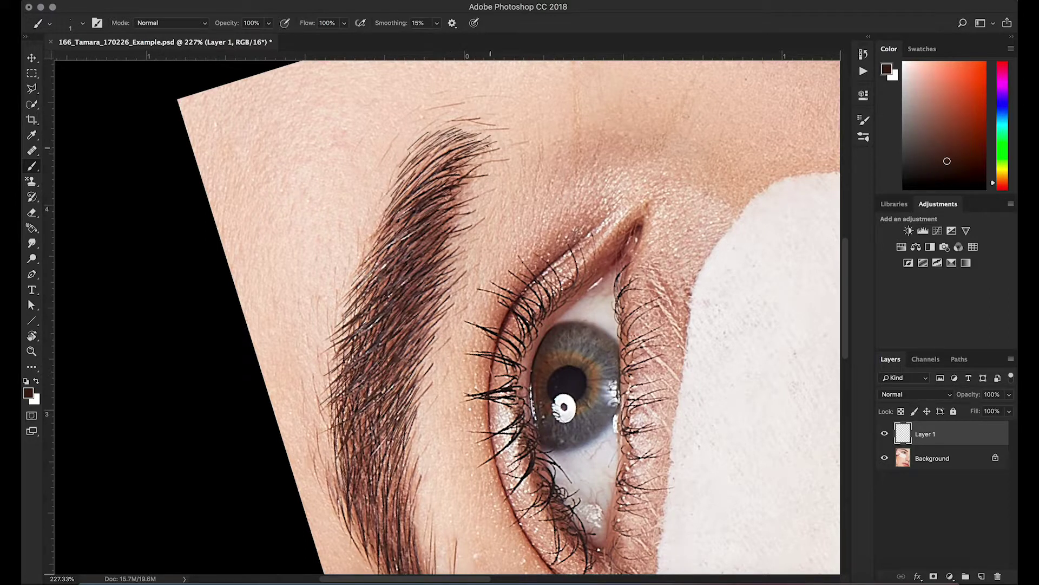
mouse_move(453, 175)
left_mouse_down()
mouse_move(483, 157)
mouse_move(479, 165)
left_mouse_up()
key("c")
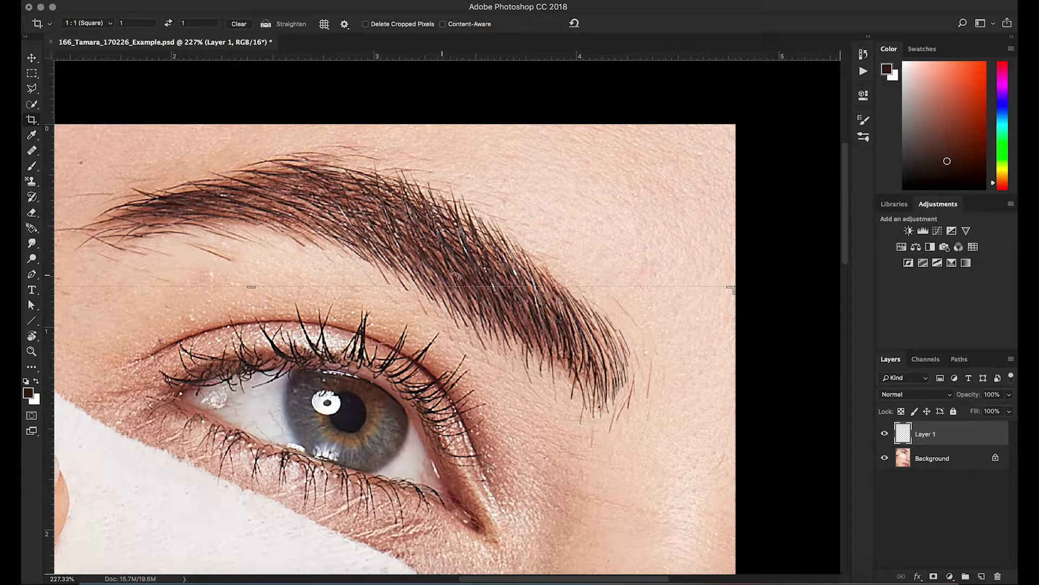
Tilt the view to follow the brow's direction and paint hair strokes over the eyebrow
key("r")
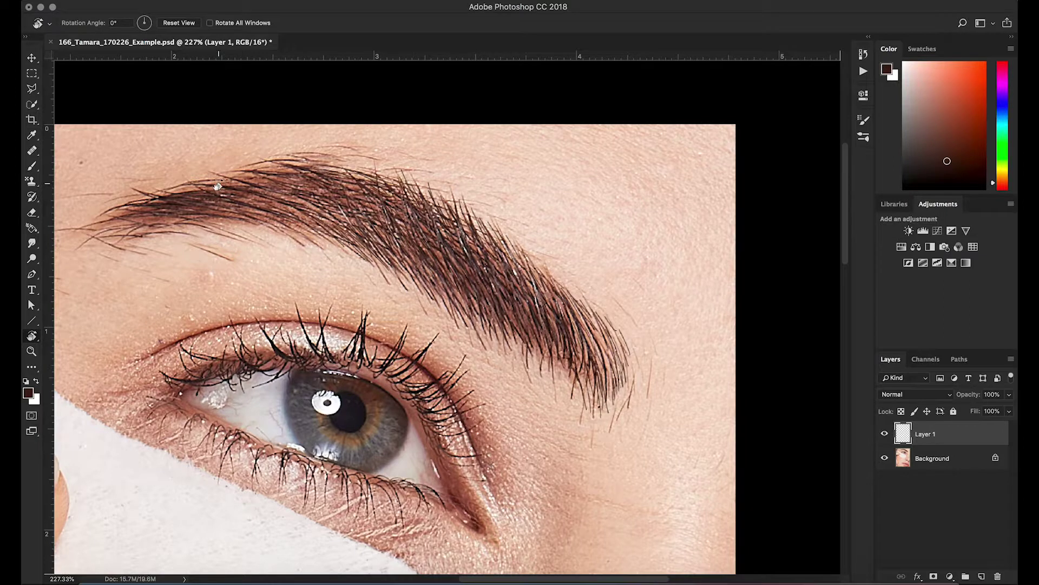
left_click_drag(219, 184, 245, 355)
key("b")
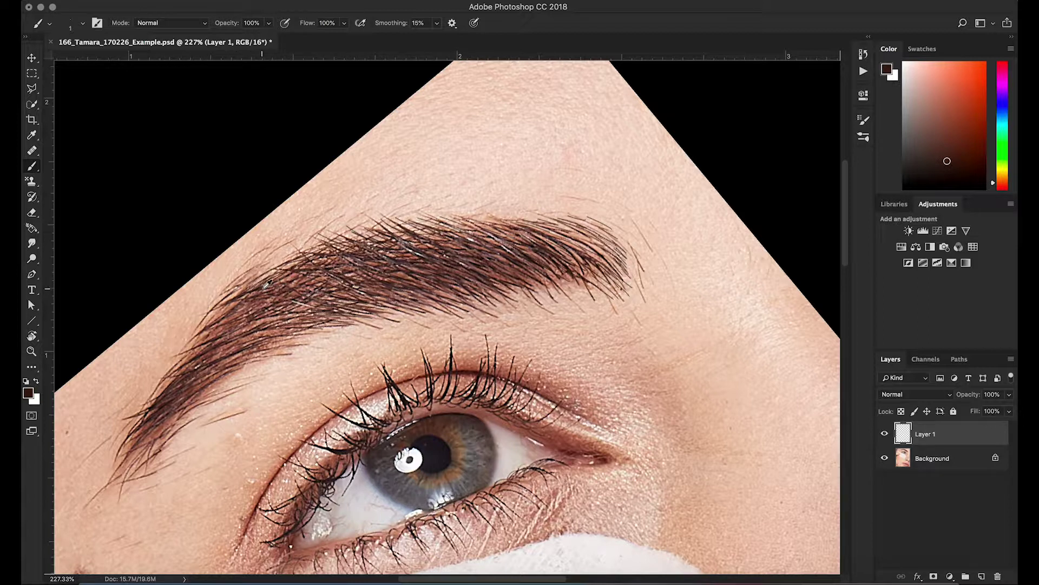
left_click(264, 284)
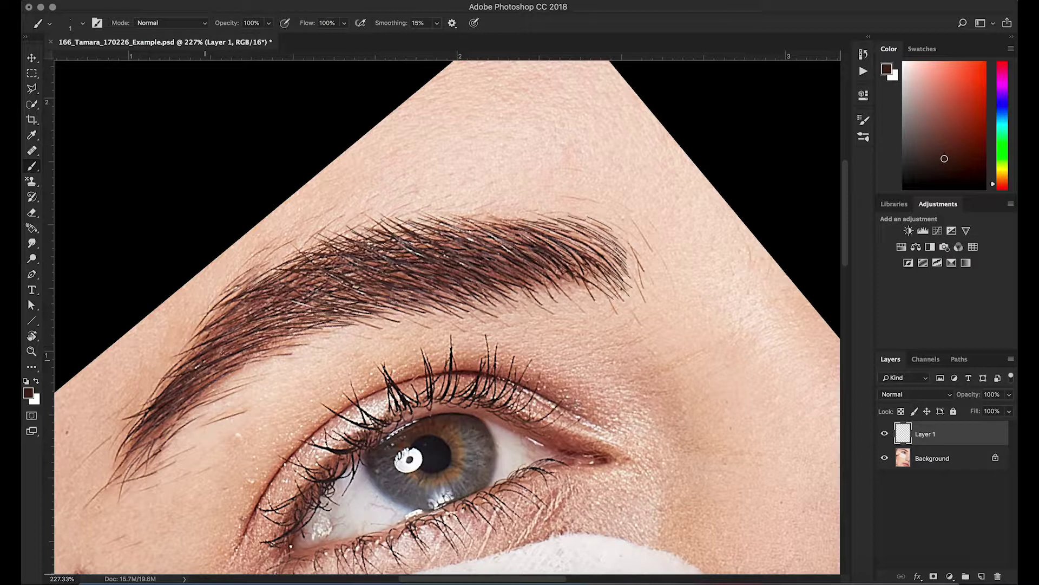
left_click_drag(247, 353, 231, 360)
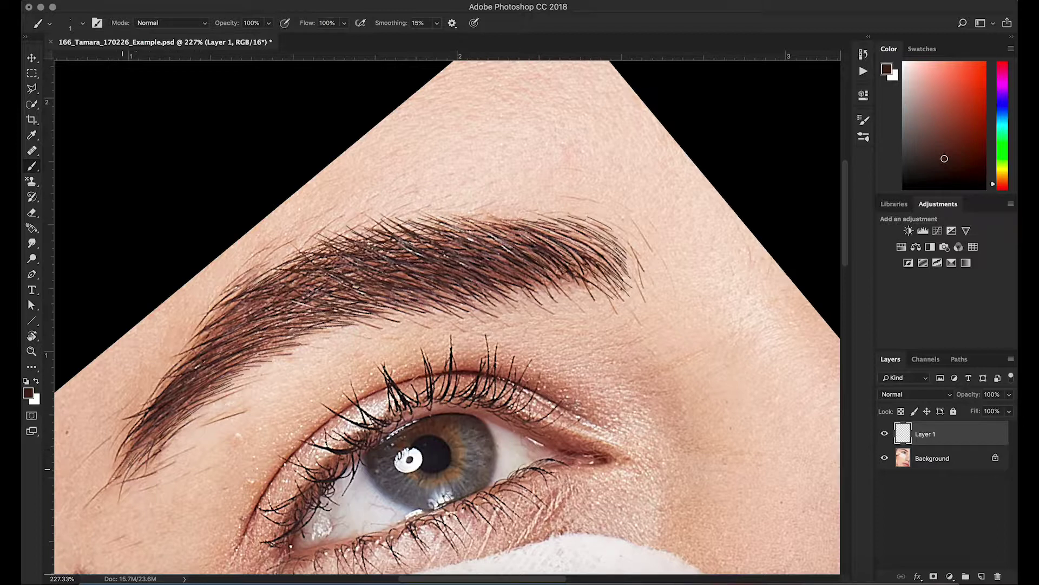
Fill the brow's lower-left edge and tail with short hairs, then hide Layer 1 to compare
left_click_drag(135, 428, 123, 440)
mouse_move(168, 390)
left_mouse_down()
mouse_move(145, 408)
mouse_move(154, 390)
left_mouse_up()
left_click_drag(199, 349, 190, 357)
left_click_drag(227, 326, 185, 343)
left_click_drag(227, 307, 195, 331)
mouse_move(271, 269)
left_mouse_down()
mouse_move(200, 323)
mouse_move(155, 384)
mouse_move(124, 433)
mouse_move(115, 503)
left_mouse_up()
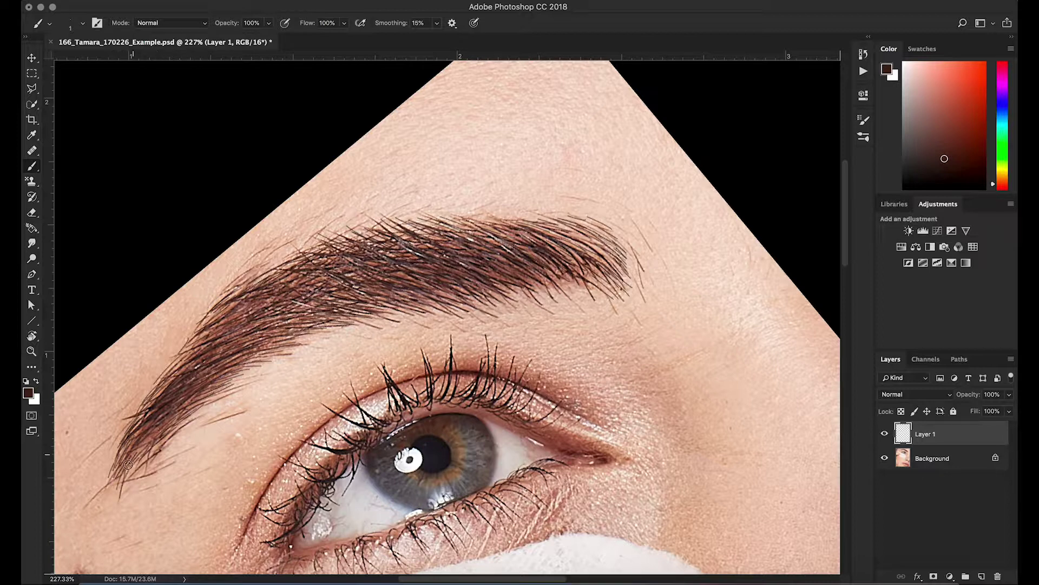
left_click_drag(155, 445, 134, 484)
left_click(885, 434)
left_click(884, 434)
key("c")
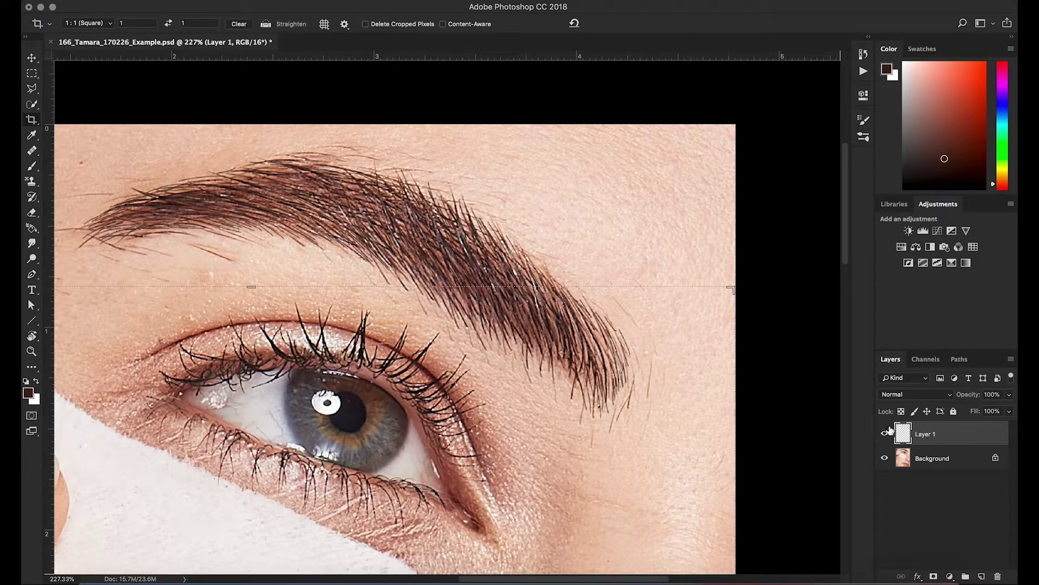
scroll(568, 248, "down", 5)
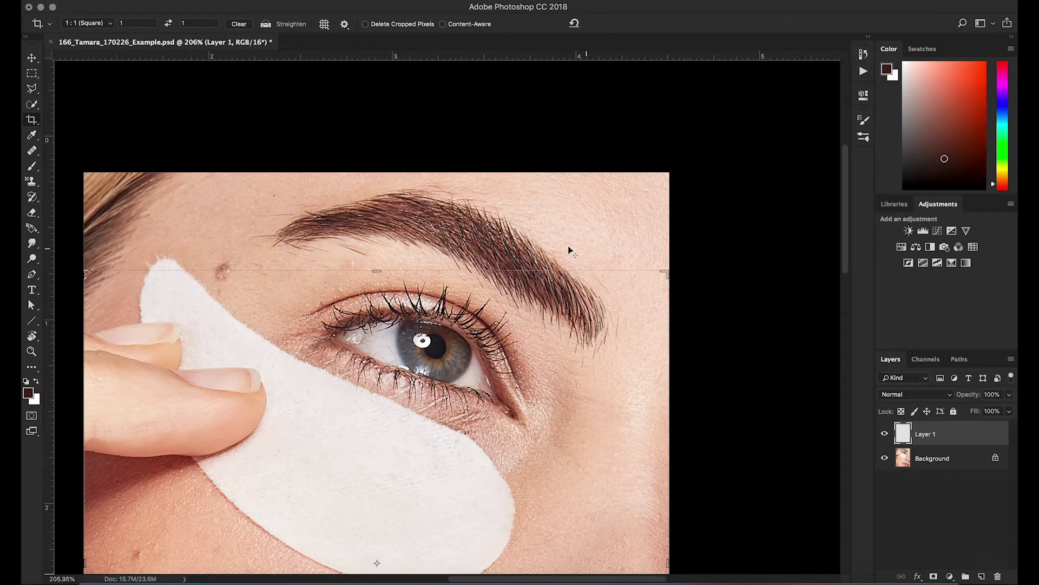
scroll(547, 243, "up", 1)
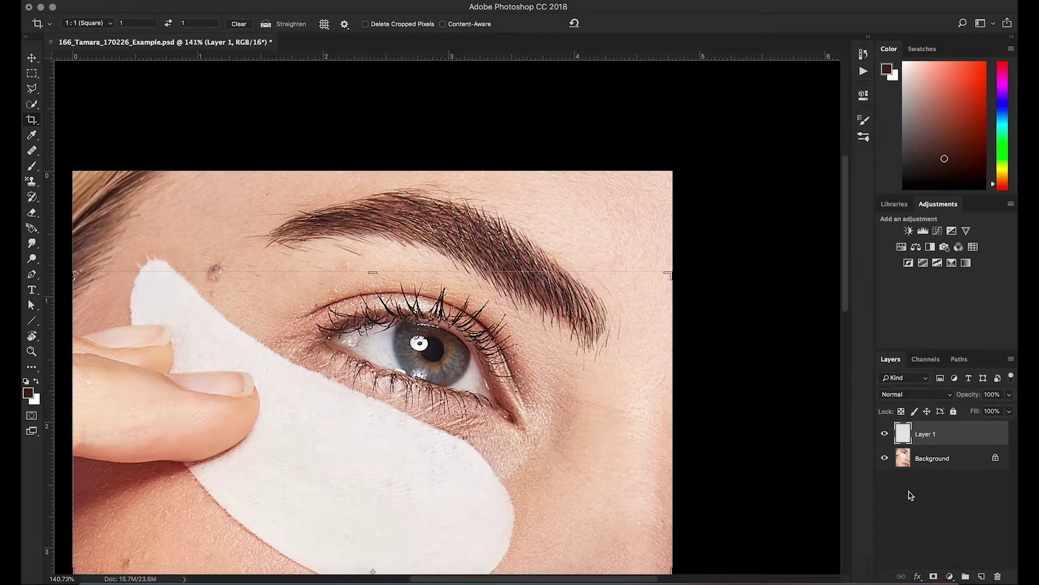
left_click(885, 434)
left_click(884, 434)
left_click(884, 434)
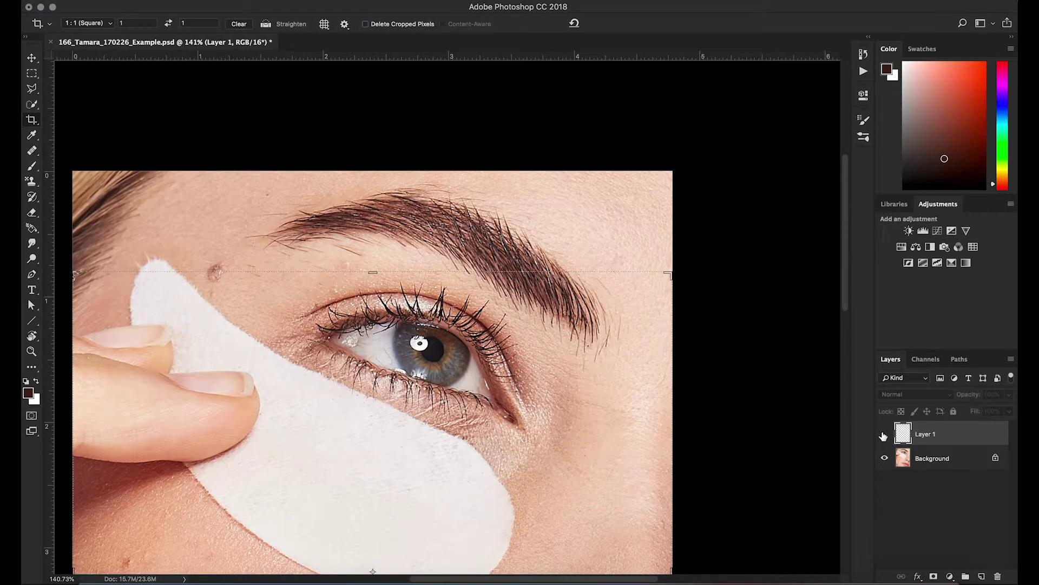
left_click(885, 434)
left_click(884, 434)
left_click(885, 435)
scroll(551, 241, "up", 8)
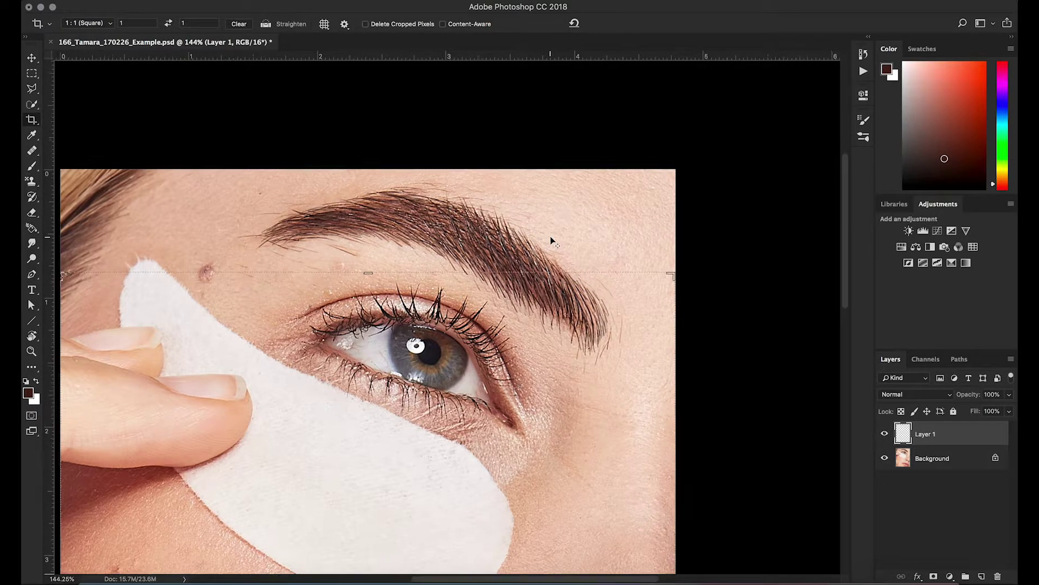
scroll(551, 241, "down", 3)
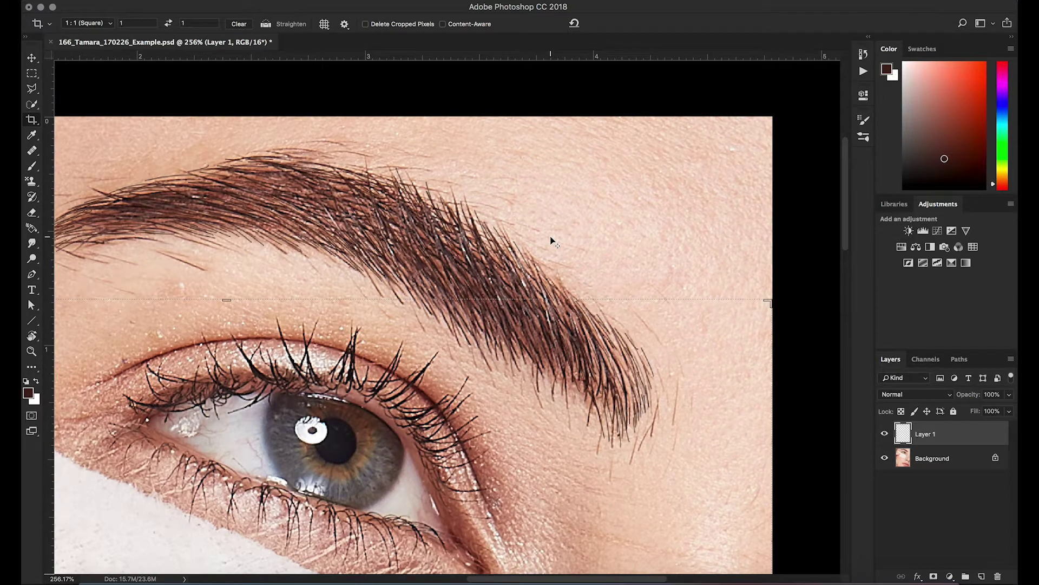
scroll(551, 241, "down", 2)
scroll(550, 236, "down", 3)
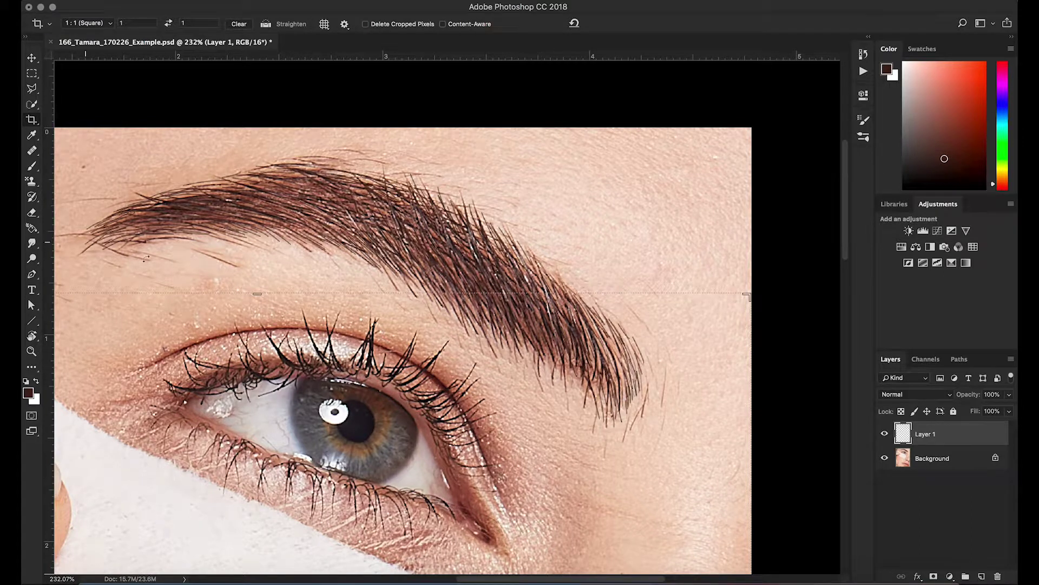
scroll(190, 263, "down", 1)
scroll(136, 227, "left", 2)
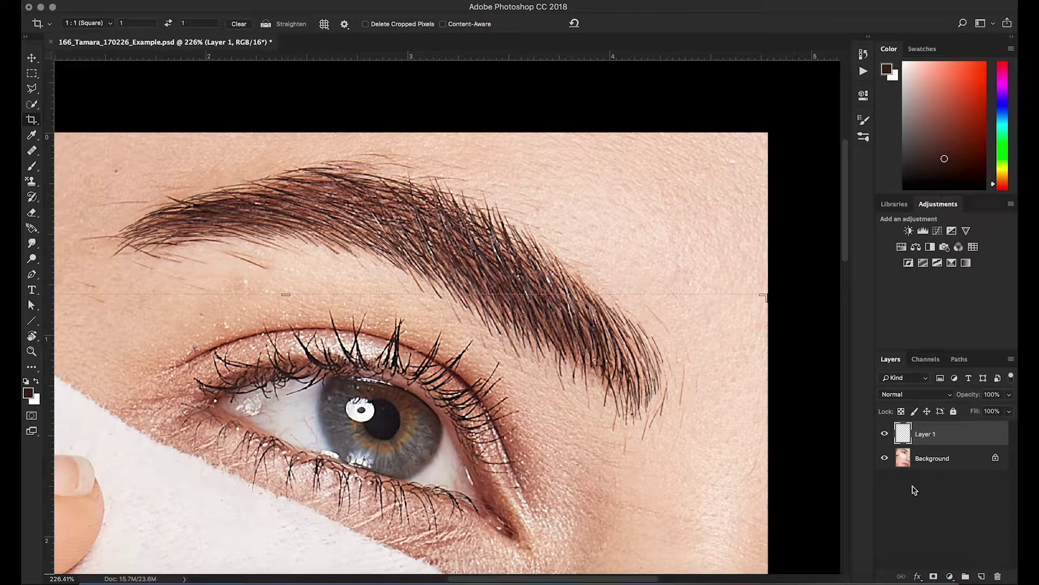
Add a white mask to Layer 1 and set a size-65 white brush at 3% flow, 0% smoothing
left_click(934, 577)
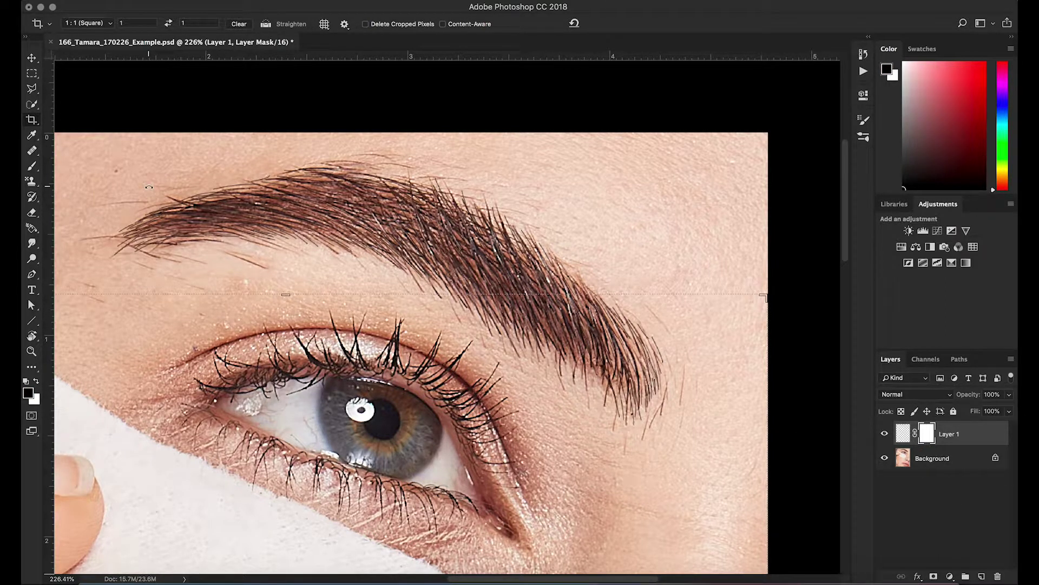
key("b")
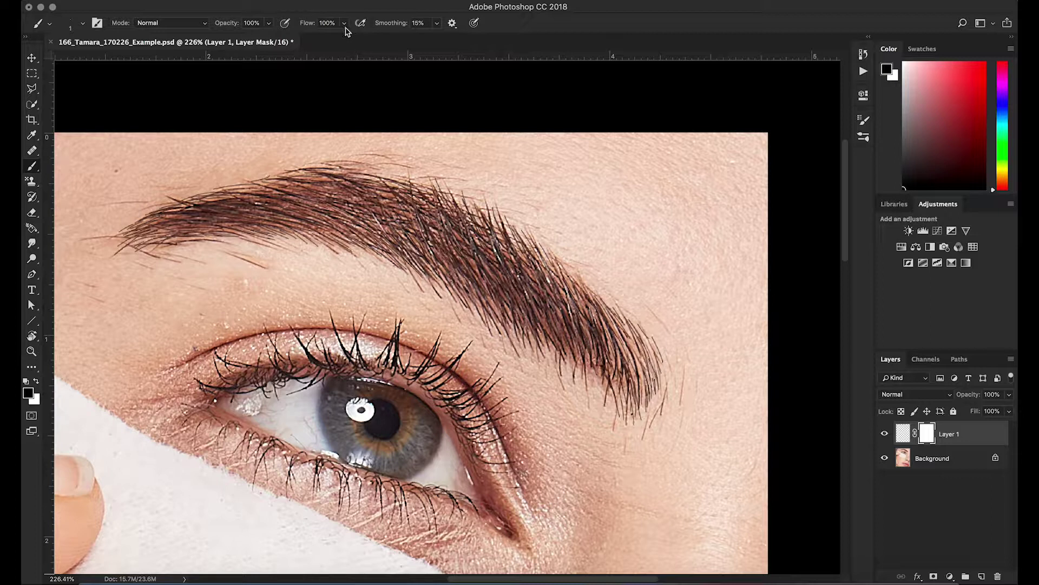
left_click(344, 23)
left_click_drag(345, 37, 293, 42)
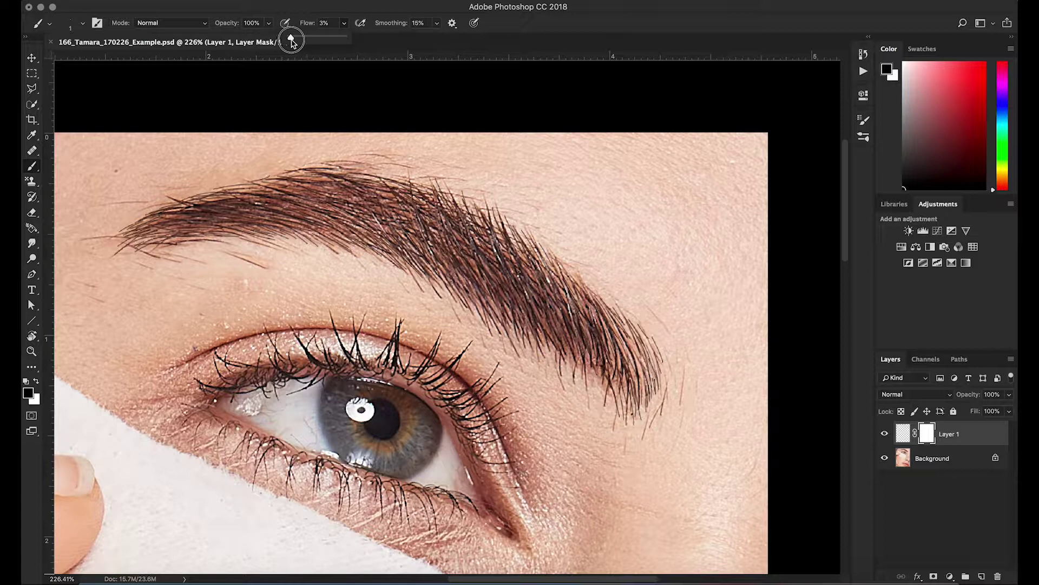
left_click(491, 31)
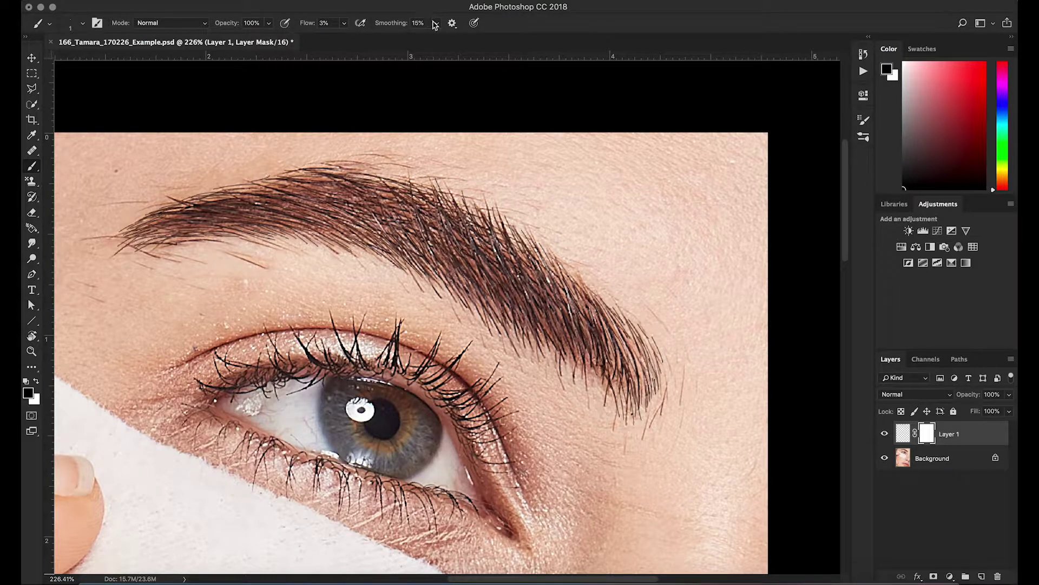
left_click(437, 23)
left_click_drag(436, 36, 400, 38)
key("x")
key("x")
mouse_move(663, 306)
left_mouse_down()
mouse_move(706, 308)
mouse_move(670, 339)
mouse_move(656, 331)
mouse_move(666, 348)
mouse_move(641, 358)
left_mouse_up()
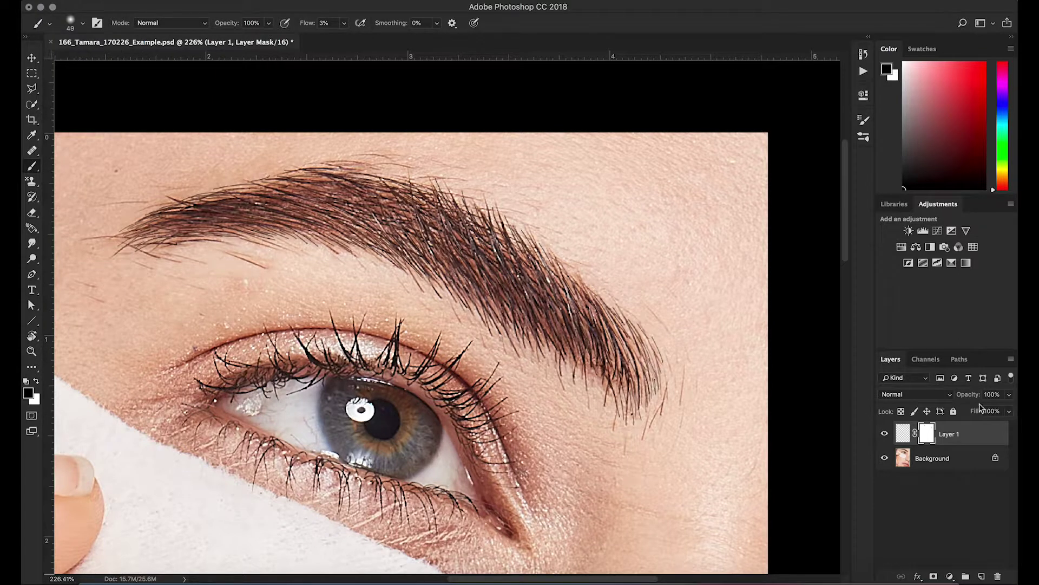
left_click(1009, 411)
Drag Layer 1's opacity down to 75% and reselect Layer 1
mouse_move(1009, 412)
left_mouse_down()
mouse_move(977, 412)
mouse_move(999, 415)
left_mouse_up()
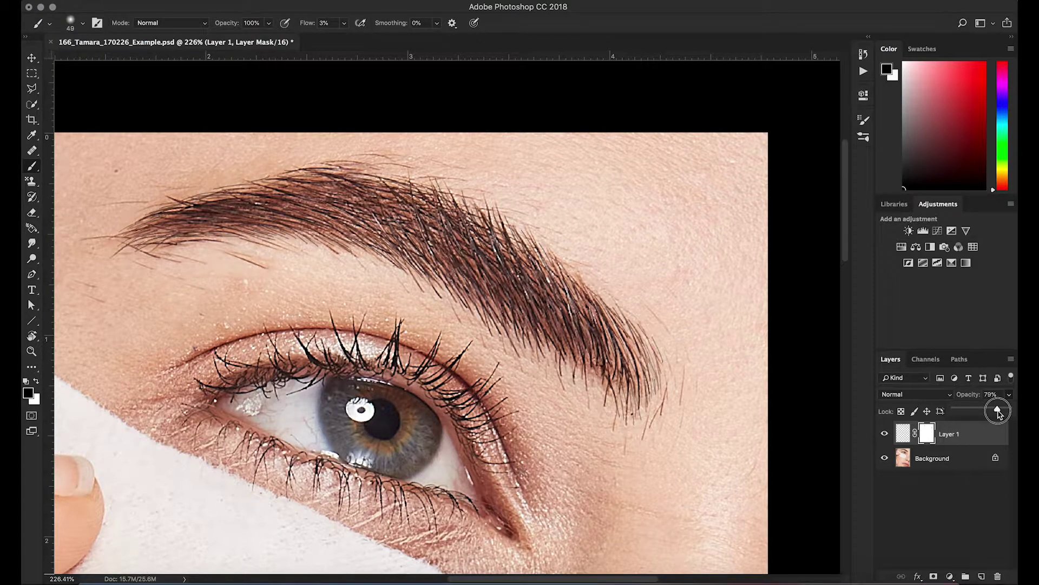
left_click_drag(999, 415, 997, 414)
left_click(951, 503)
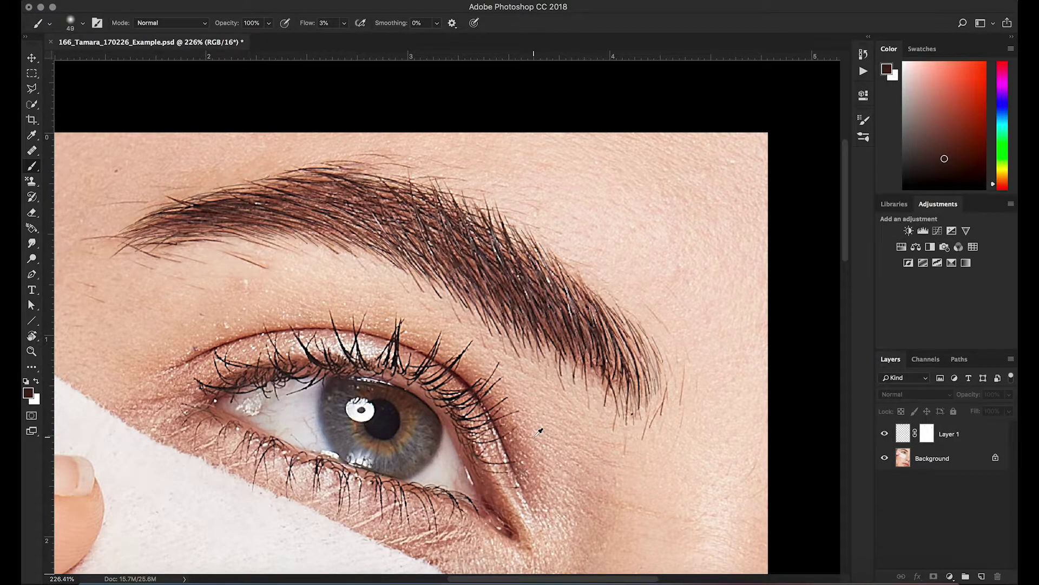
scroll(540, 432, "down", 5)
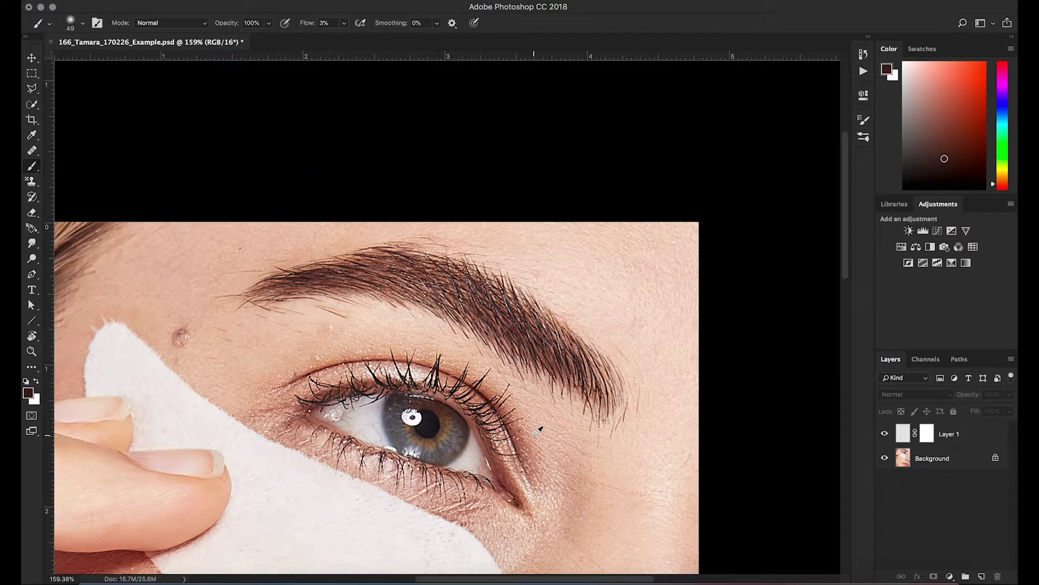
scroll(654, 422, "up", 5)
scroll(590, 393, "down", 3)
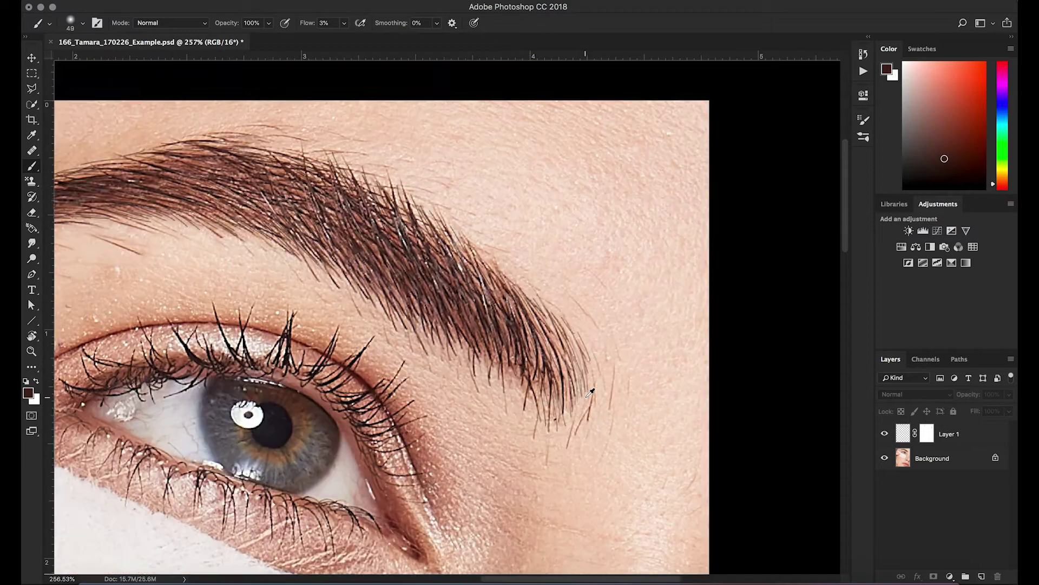
scroll(590, 393, "down", 2)
scroll(483, 339, "down", 2)
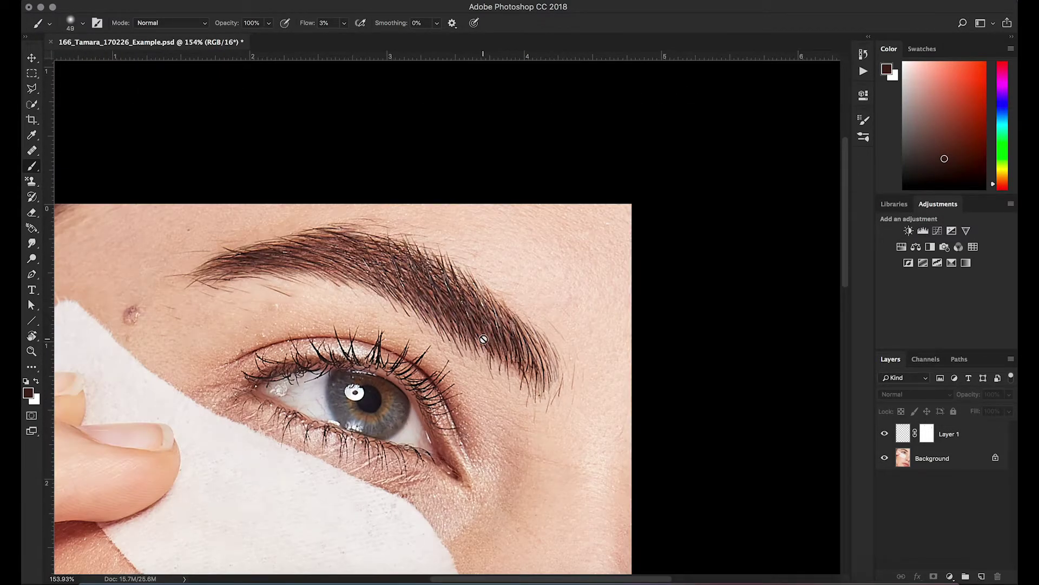
left_click(904, 432)
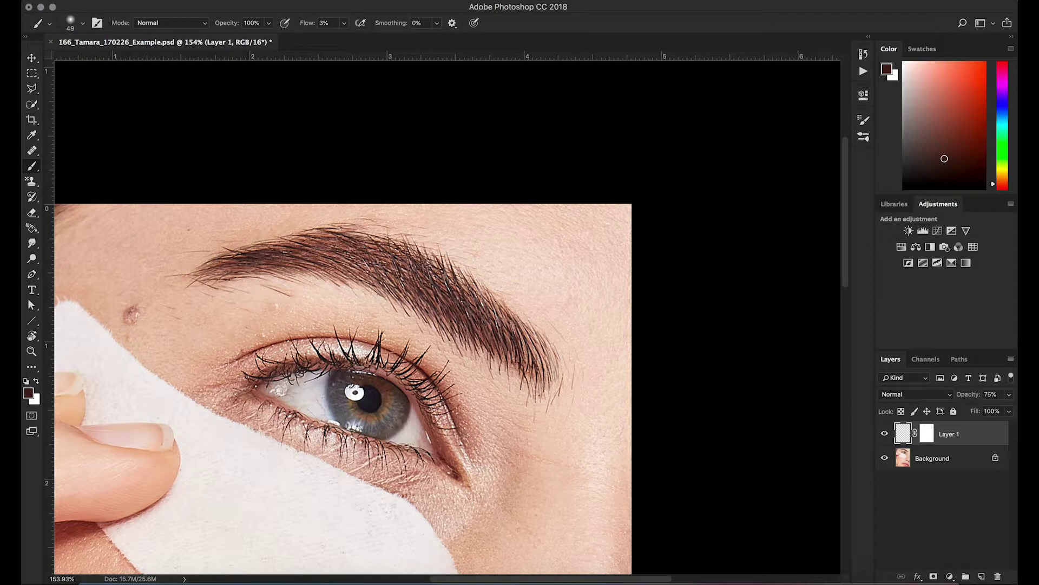
Apply a 0.2-pixel Gaussian Blur to Layer 1's hairs and target its layer mask
left_click(321, 2)
mouse_move(339, 135)
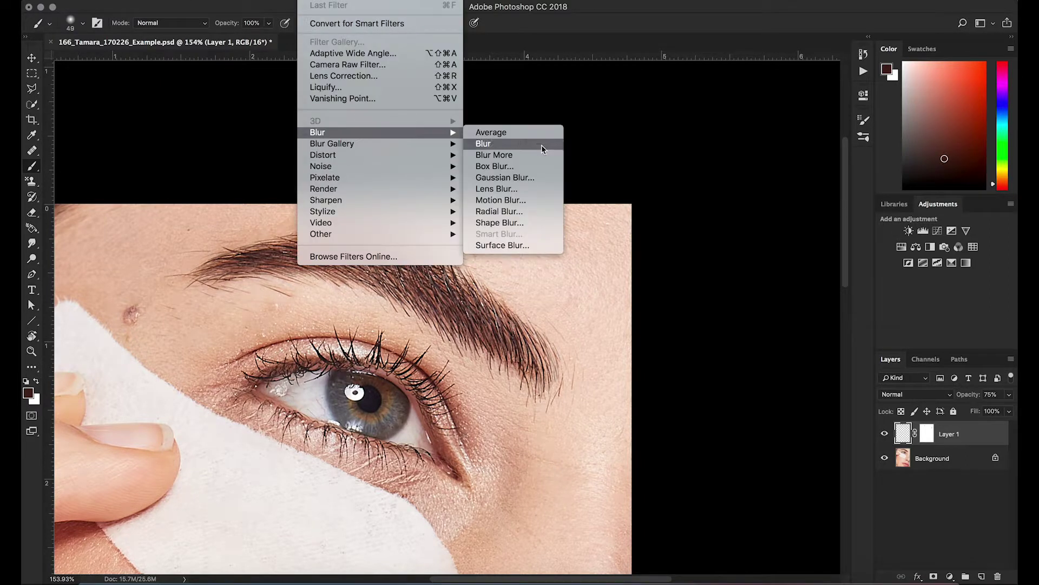
left_click(517, 177)
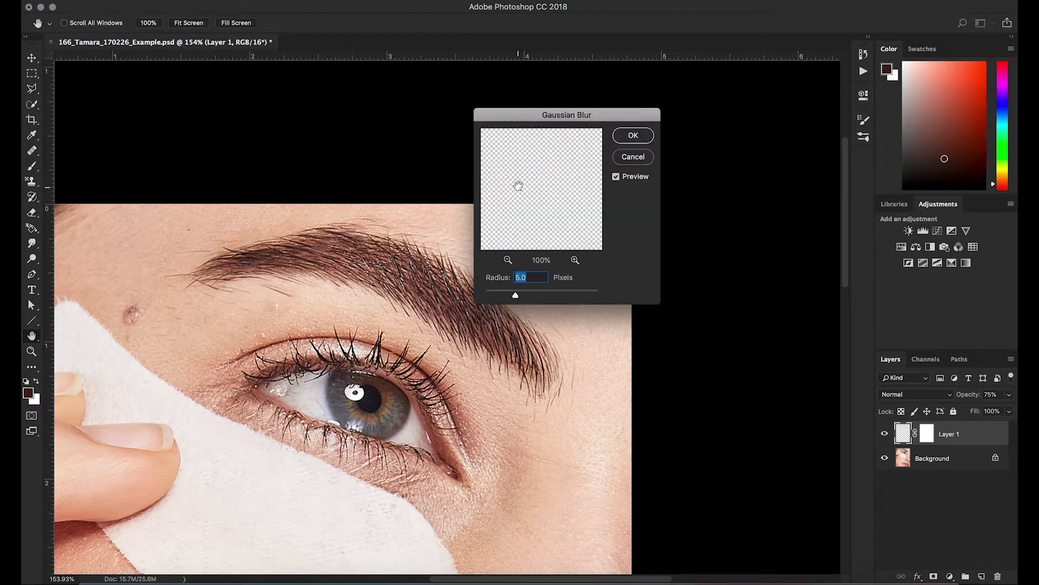
type("1")
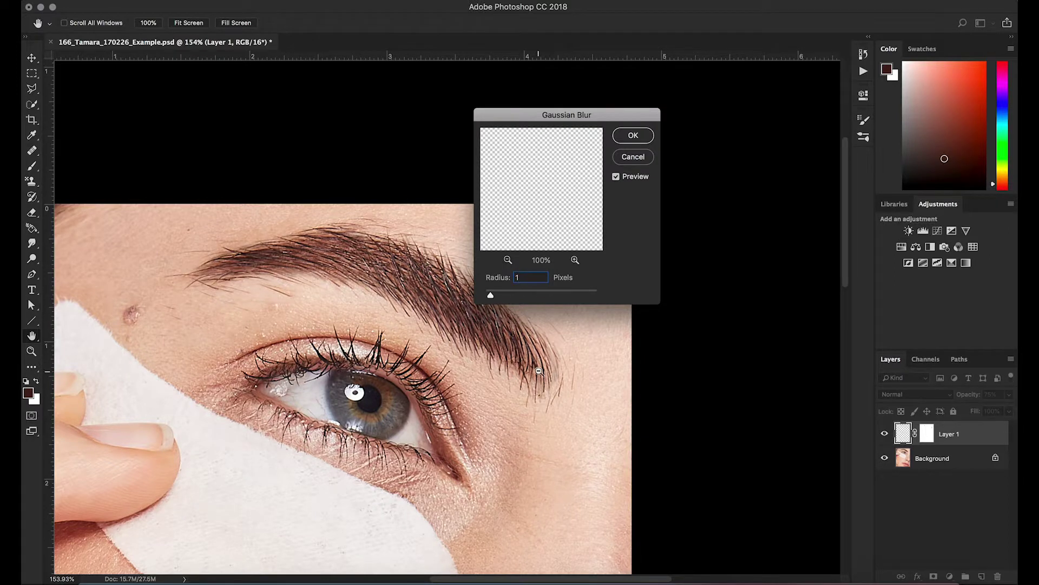
left_click(538, 371, "super")
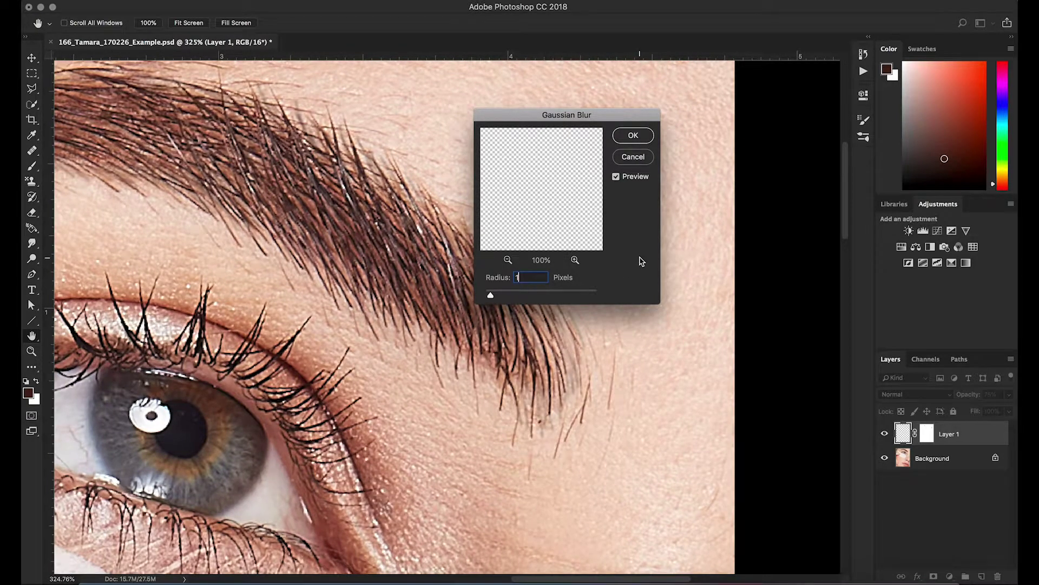
key("Down")
key("Down")
key("Down")
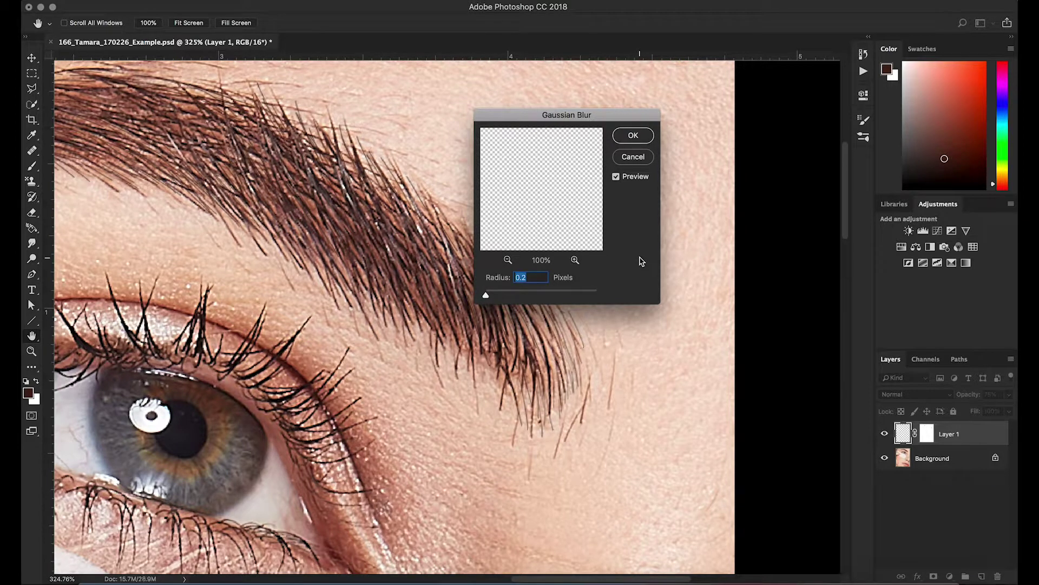
left_click(632, 136)
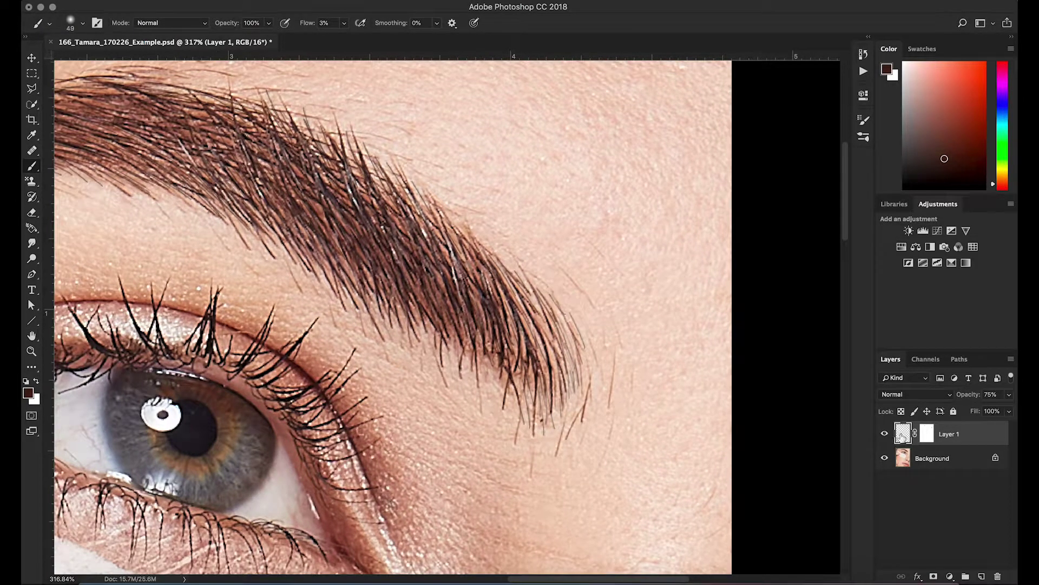
left_click(926, 433)
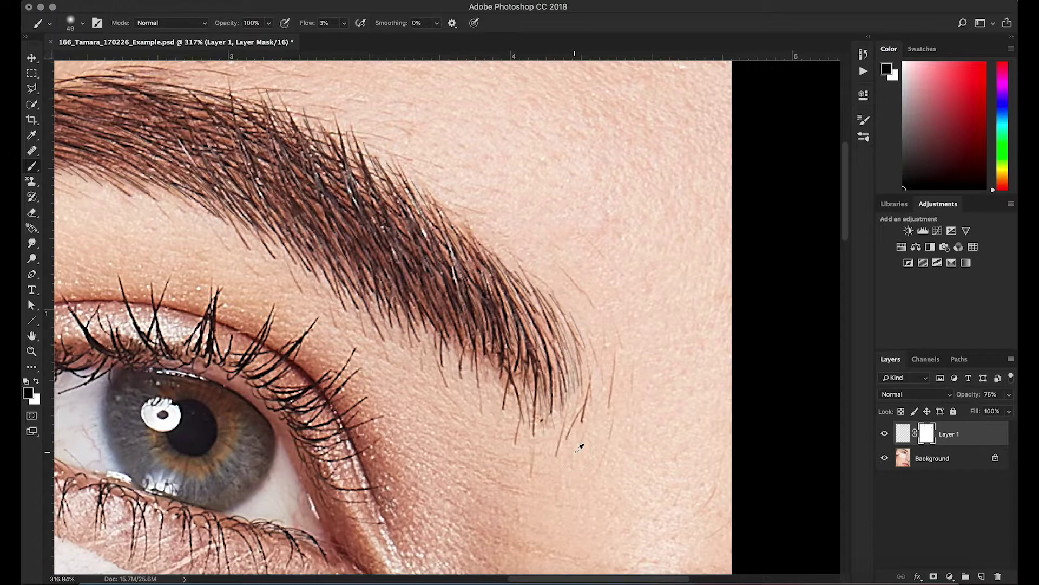
scroll(579, 447, "down", 5)
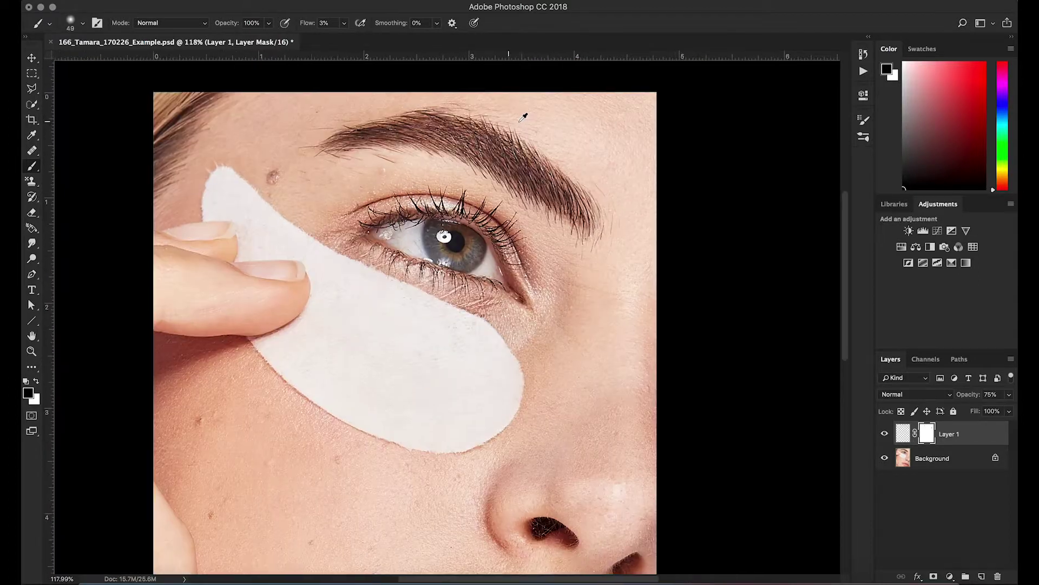
scroll(523, 117, "up", 4)
scroll(377, 160, "down", 2)
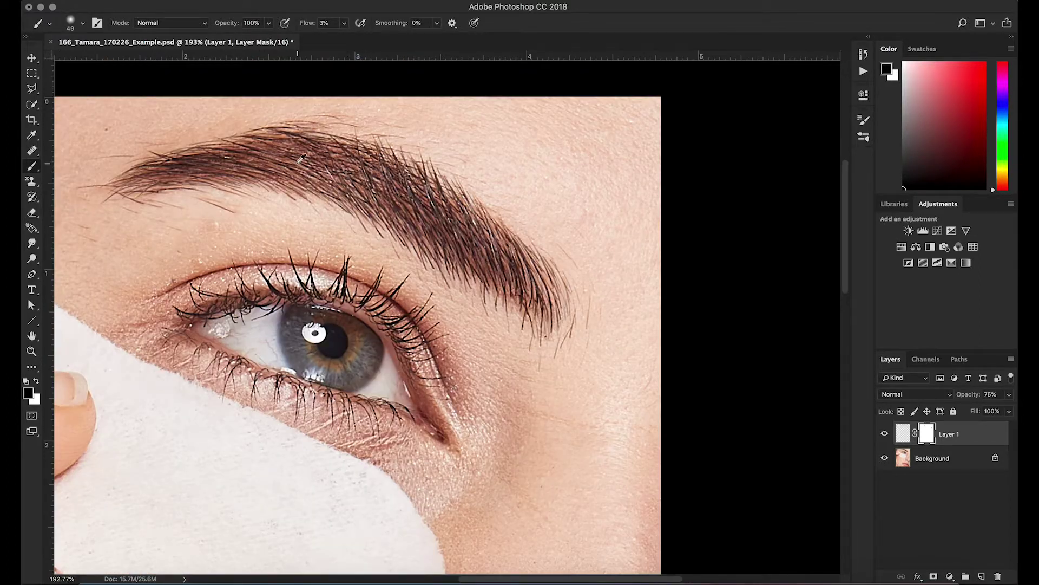
scroll(303, 165, "down", 1)
scroll(318, 157, "up", 4)
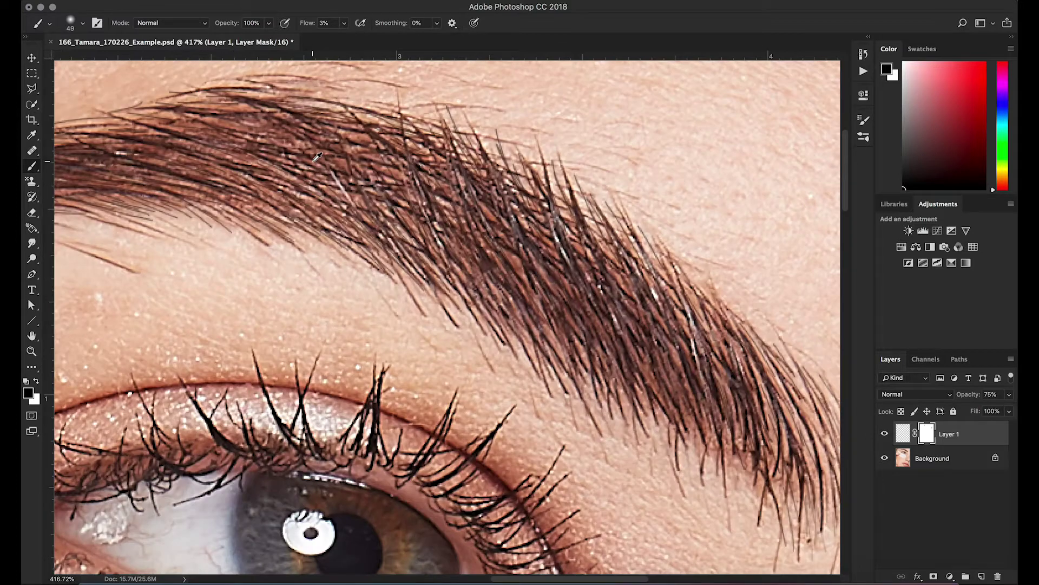
scroll(509, 297, "down", 2)
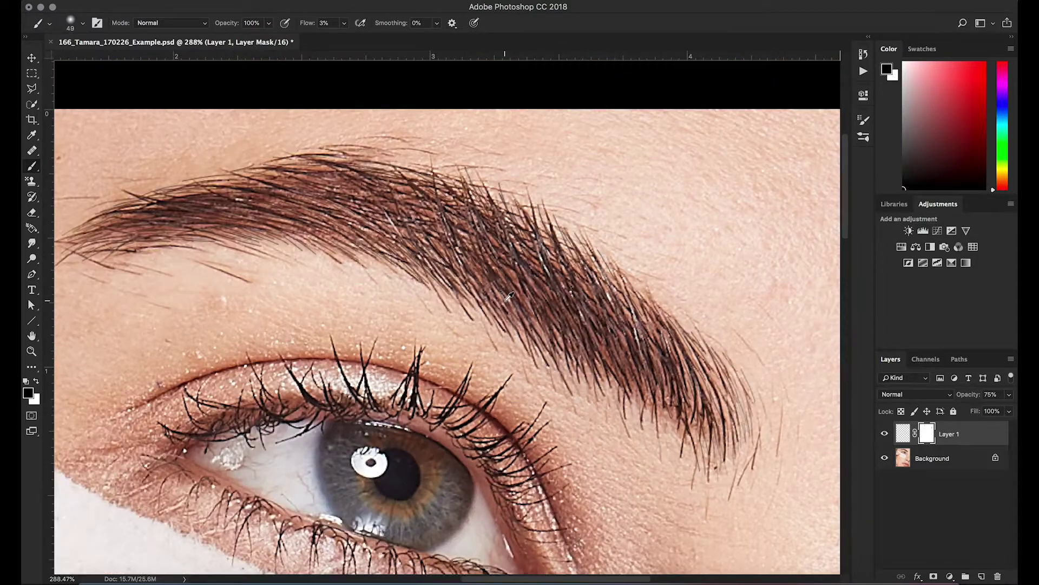
scroll(509, 296, "down", 2)
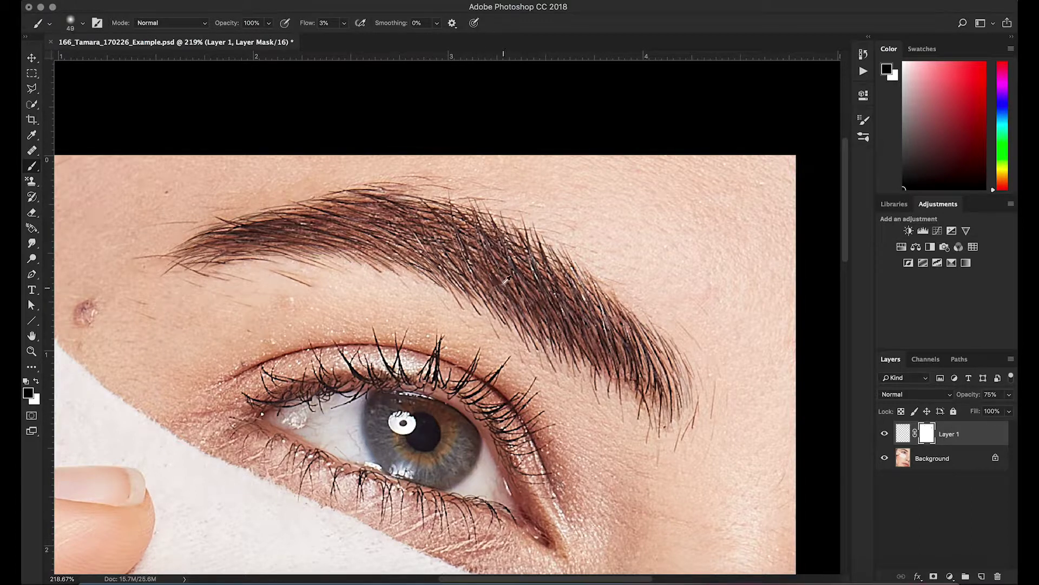
scroll(503, 268, "up", 1)
scroll(503, 267, "up", 3)
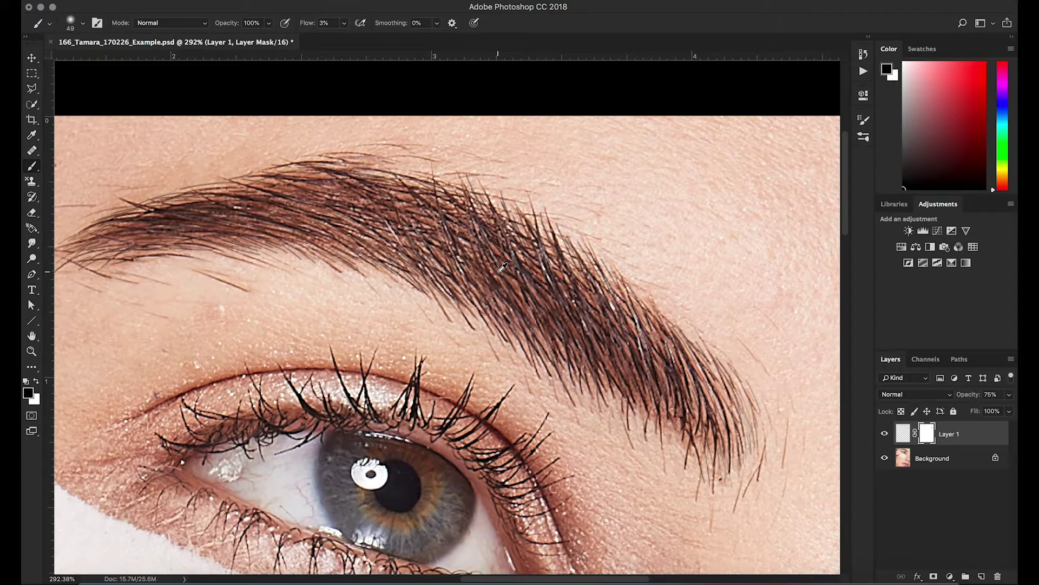
scroll(498, 270, "down", 6)
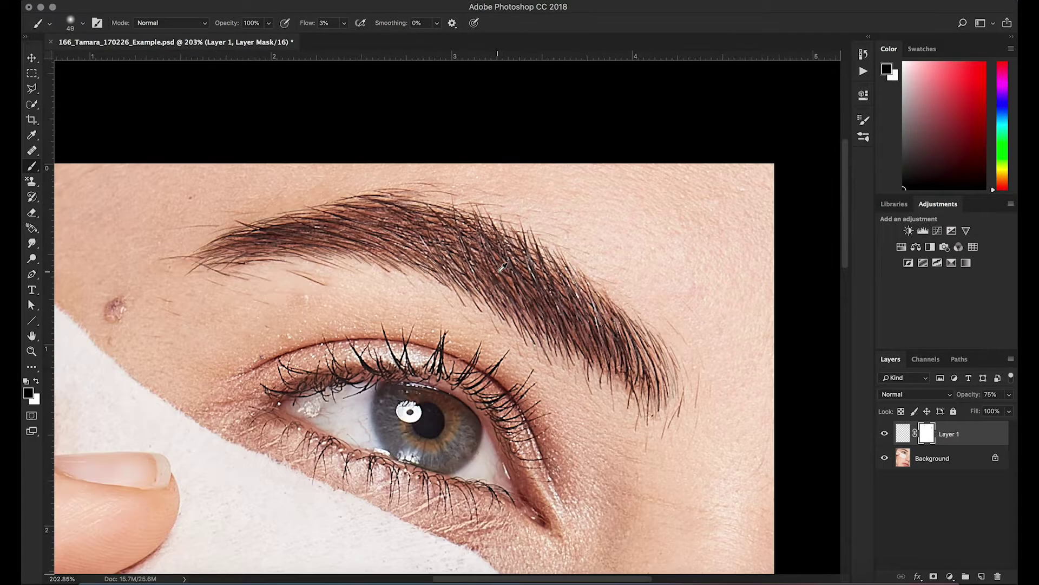
scroll(503, 268, "down", 2)
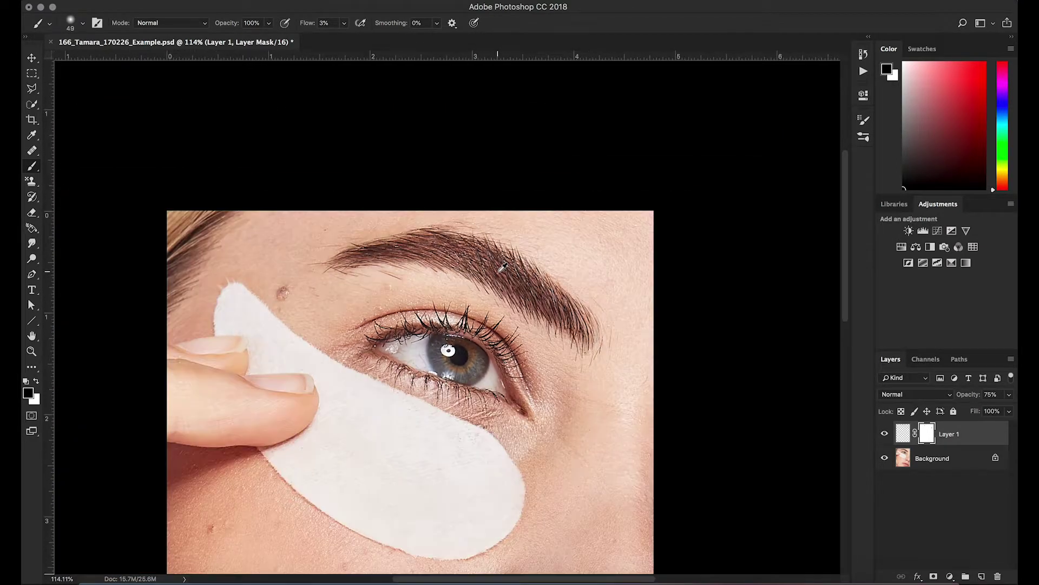
scroll(501, 277, "down", 2)
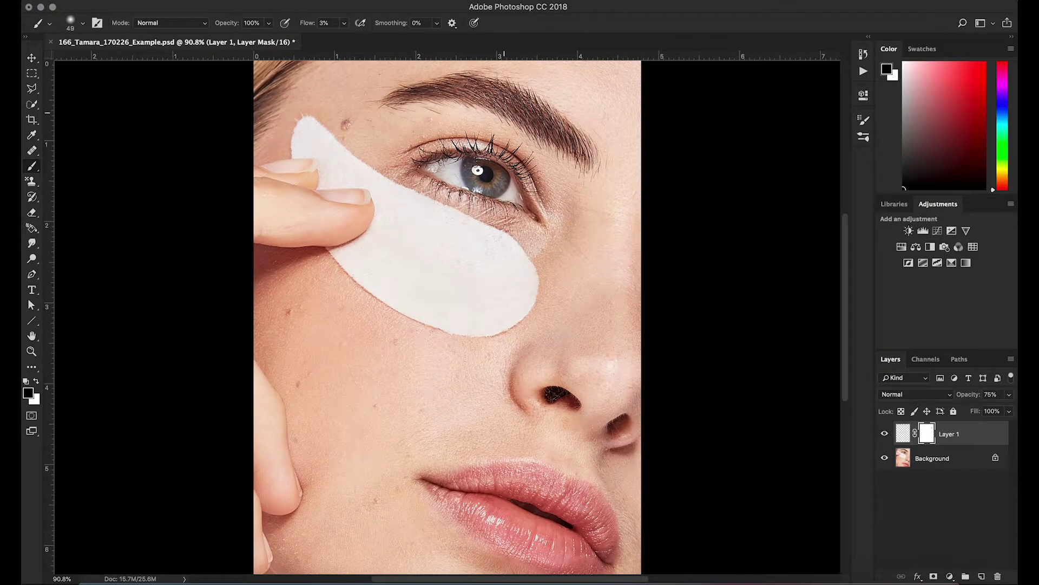
left_click(884, 434)
left_click(884, 433)
left_click(884, 433)
left_click(884, 433)
left_click(884, 433)
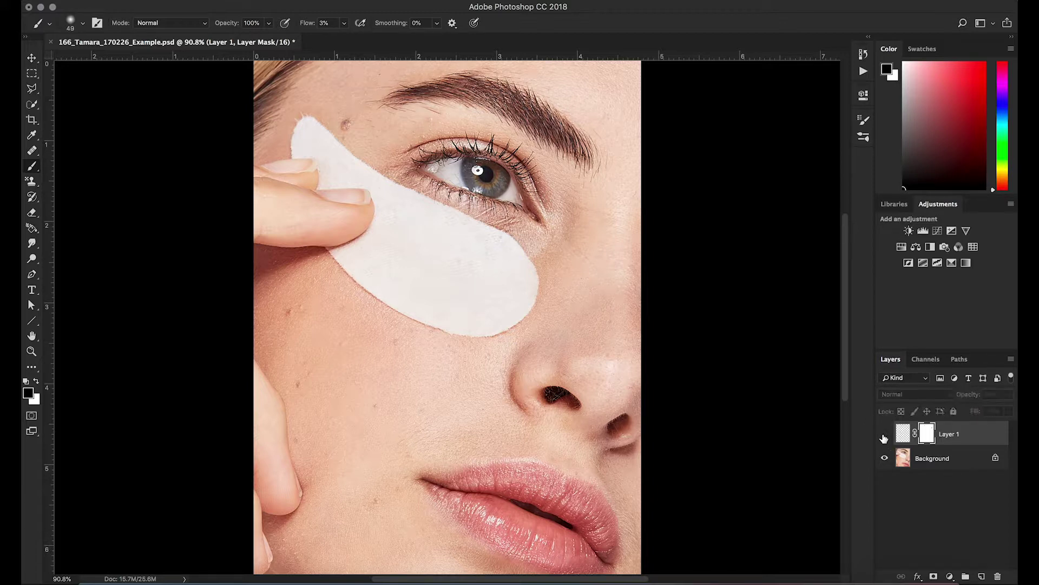
left_click(884, 433)
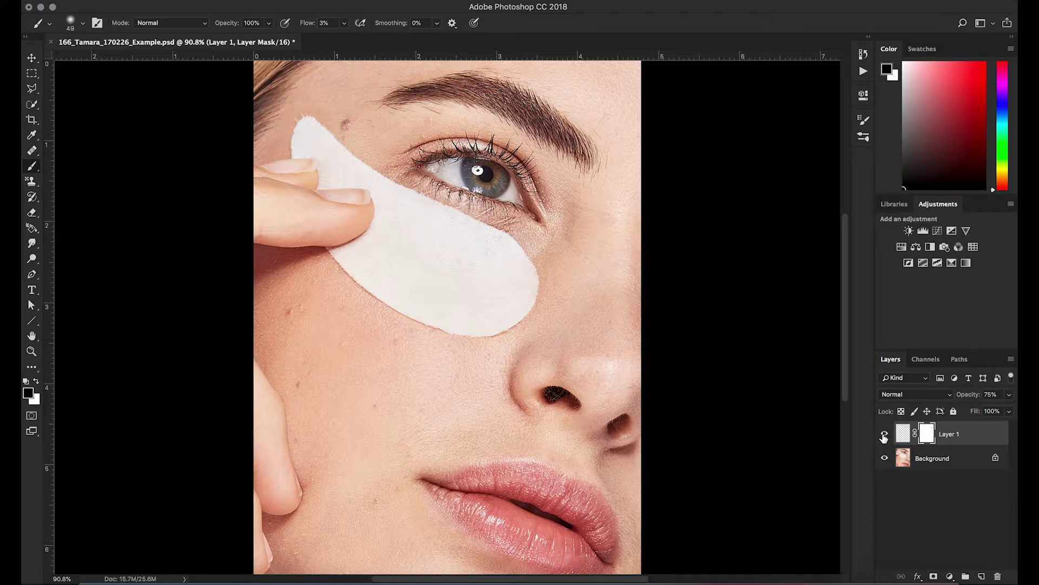
left_click(884, 433)
left_click(884, 434)
left_click(981, 576, "alt")
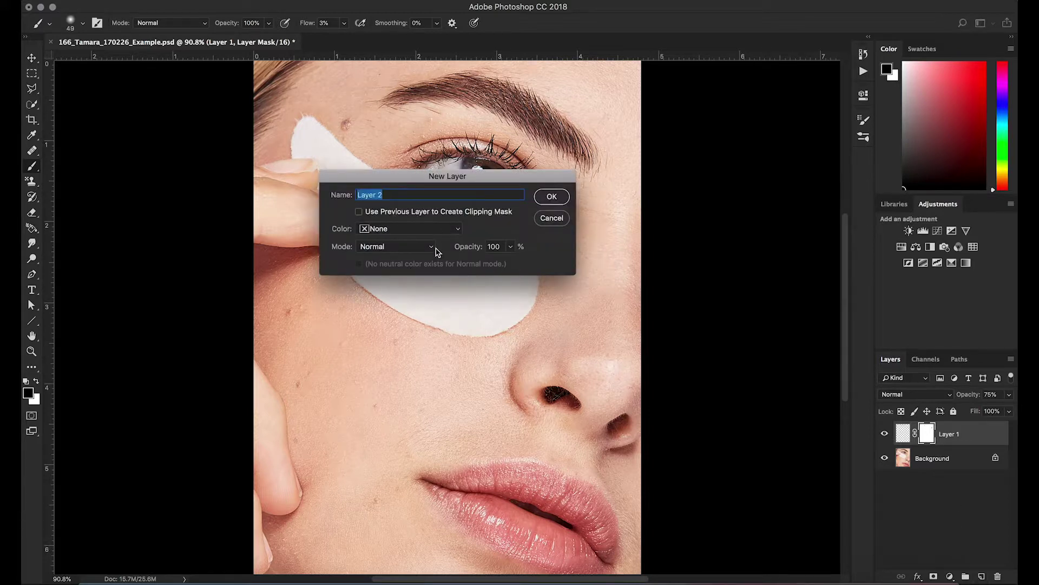
Create a layer named dnb in Linear Light mode, filled with 50% gray
type("dnb")
left_click(432, 248)
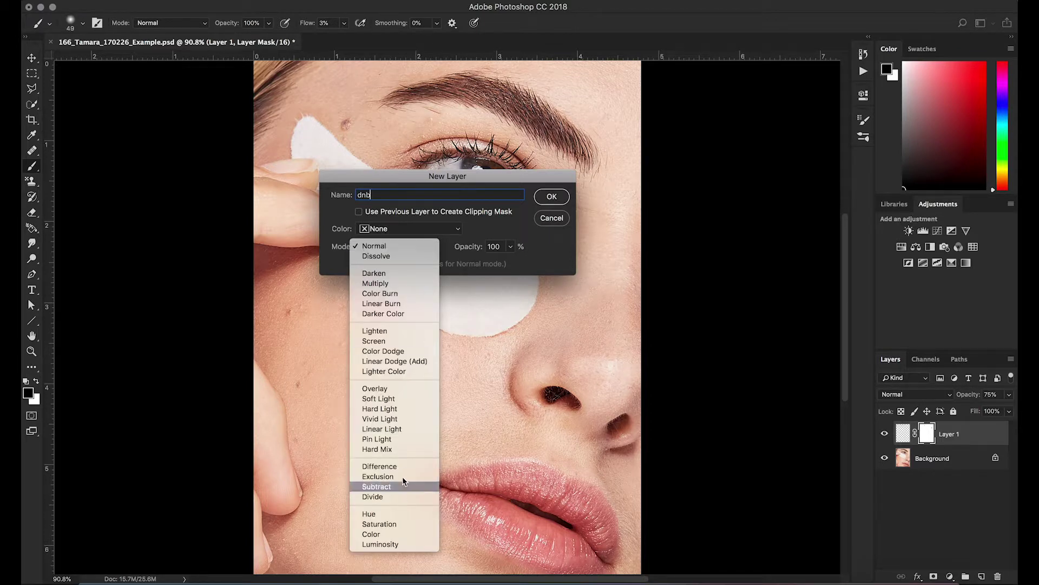
left_click(382, 288)
left_click(359, 263)
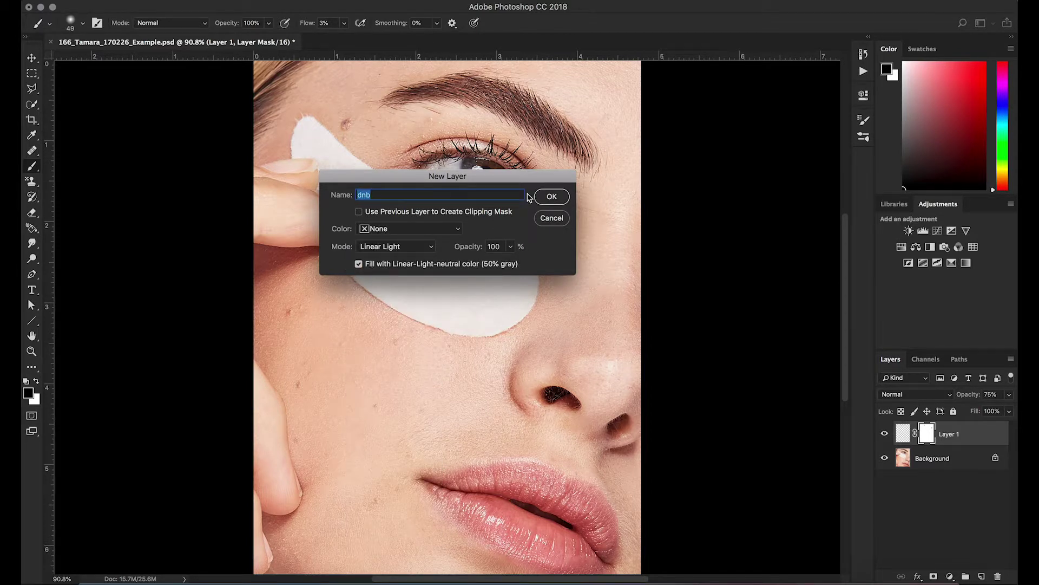
left_click(550, 196)
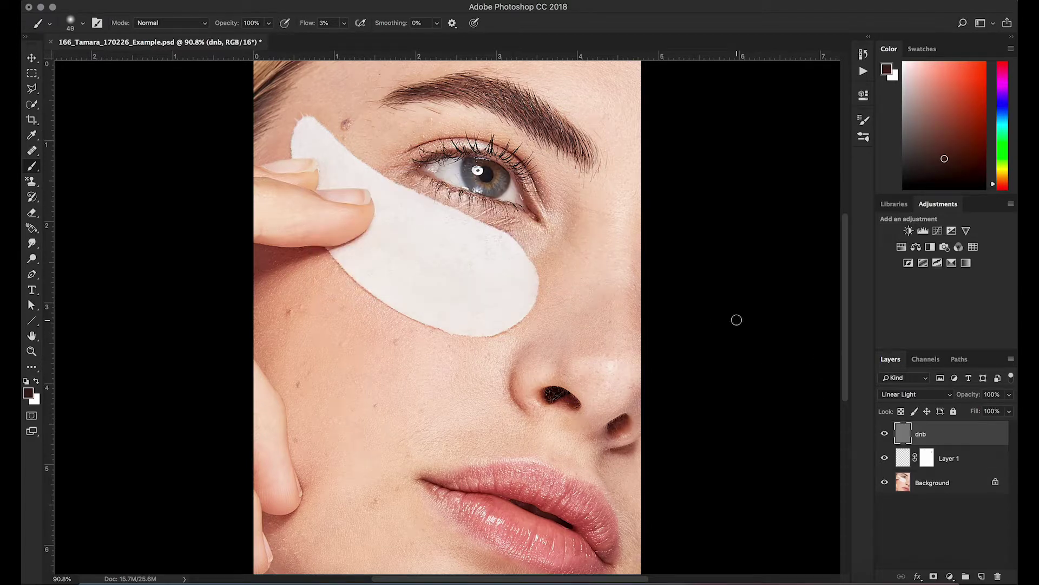
Reset the foreground and background colours to default black and white
scroll(545, 119, "up", 5)
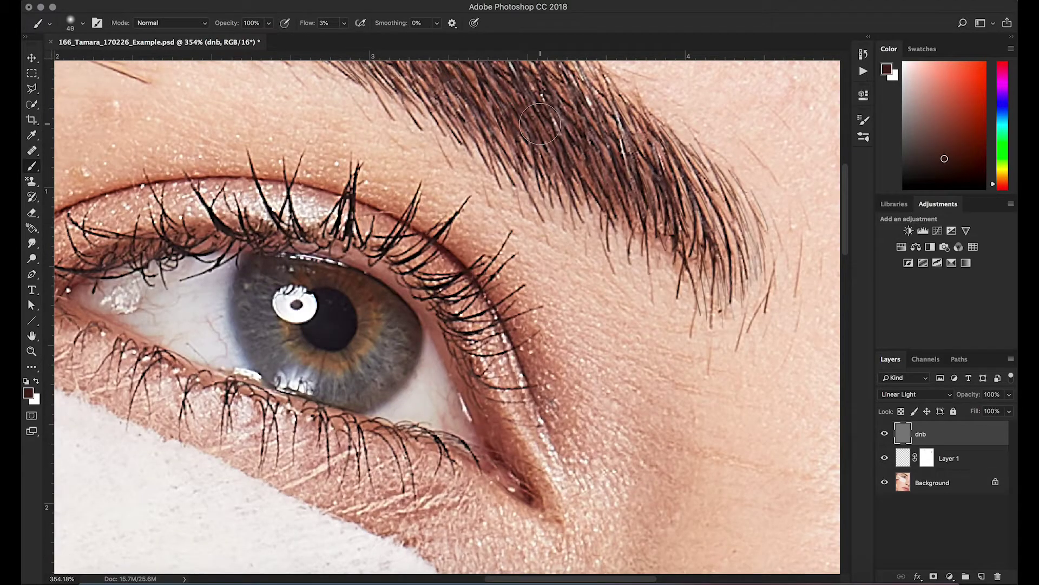
scroll(540, 123, "down", 3)
key("d")
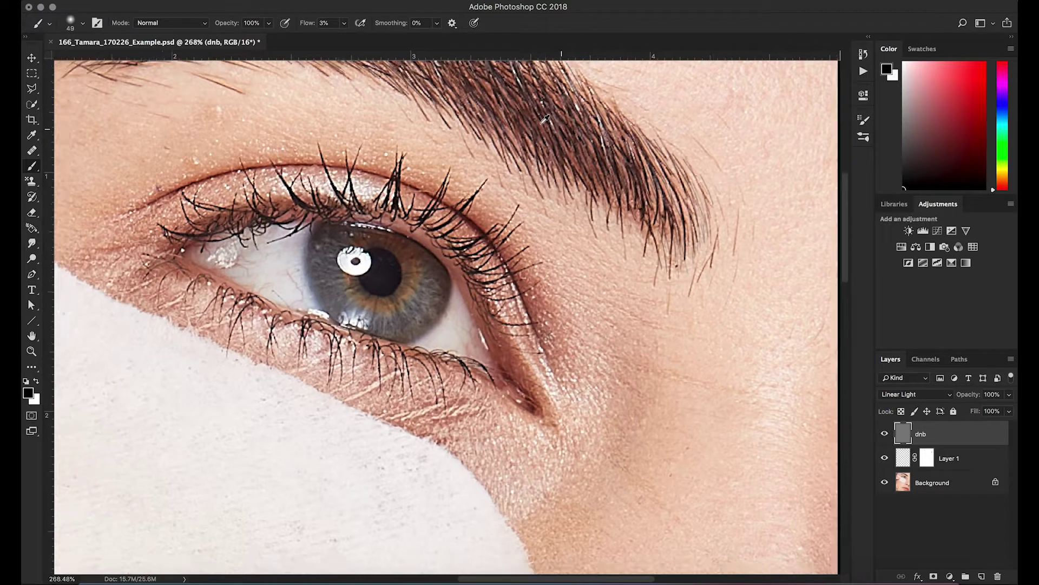
scroll(545, 119, "down", 6)
scroll(550, 190, "up", 3)
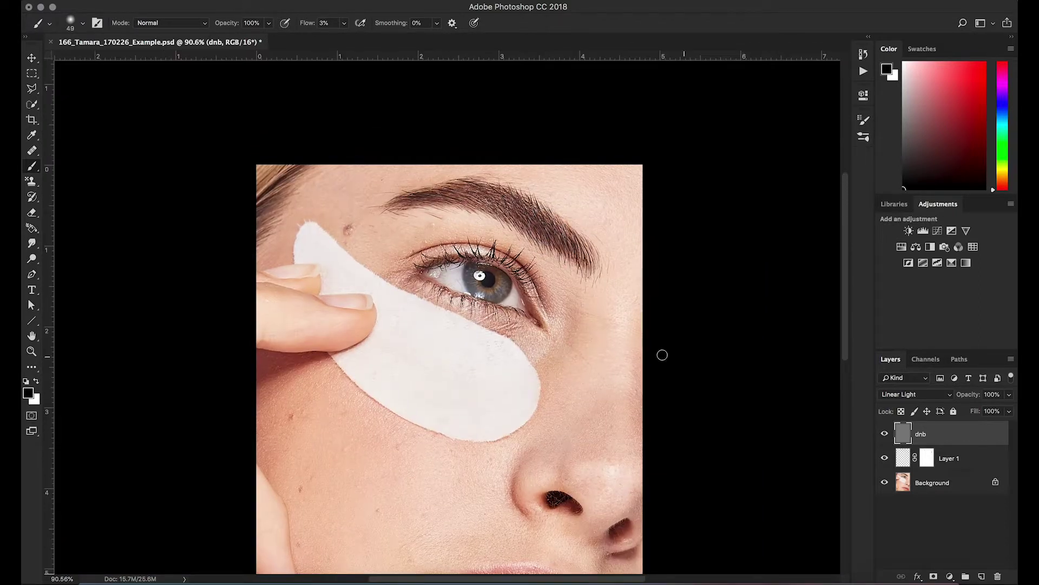
Tilt the view about 30°, size the brush to 97 px and burn black strokes along the eyebrow
key("r")
left_click_drag(383, 186, 324, 239)
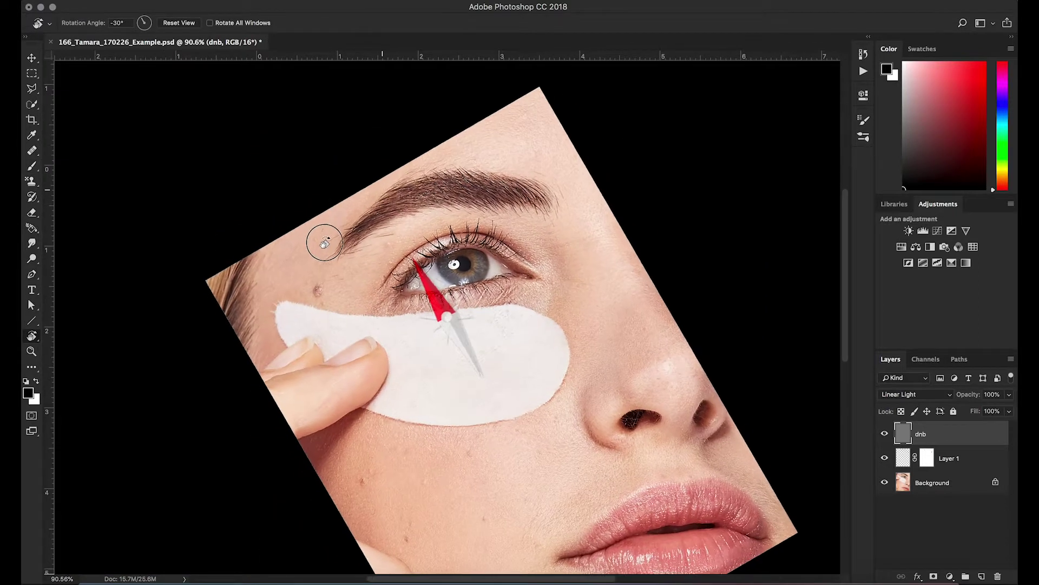
left_click_drag(434, 191, 455, 189)
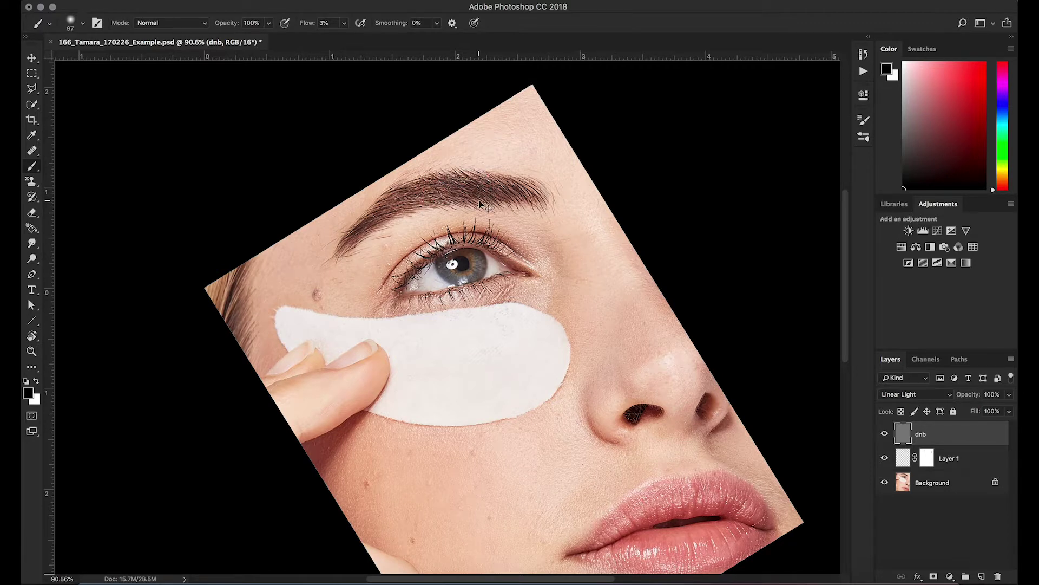
left_click_drag(505, 195, 512, 196)
mouse_move(488, 192)
left_mouse_down()
mouse_move(501, 189)
mouse_move(428, 190)
mouse_move(439, 194)
mouse_move(358, 216)
mouse_move(382, 206)
left_mouse_up()
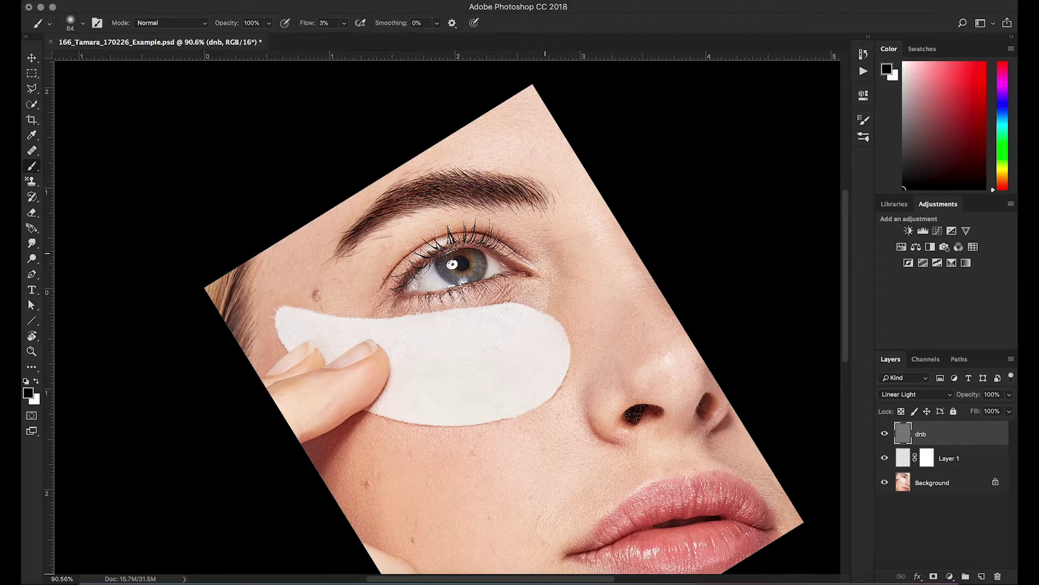
Straighten the view and toggle dnb's visibility to compare the eyebrow with and without burning
key("c")
scroll(564, 286, "down", 2)
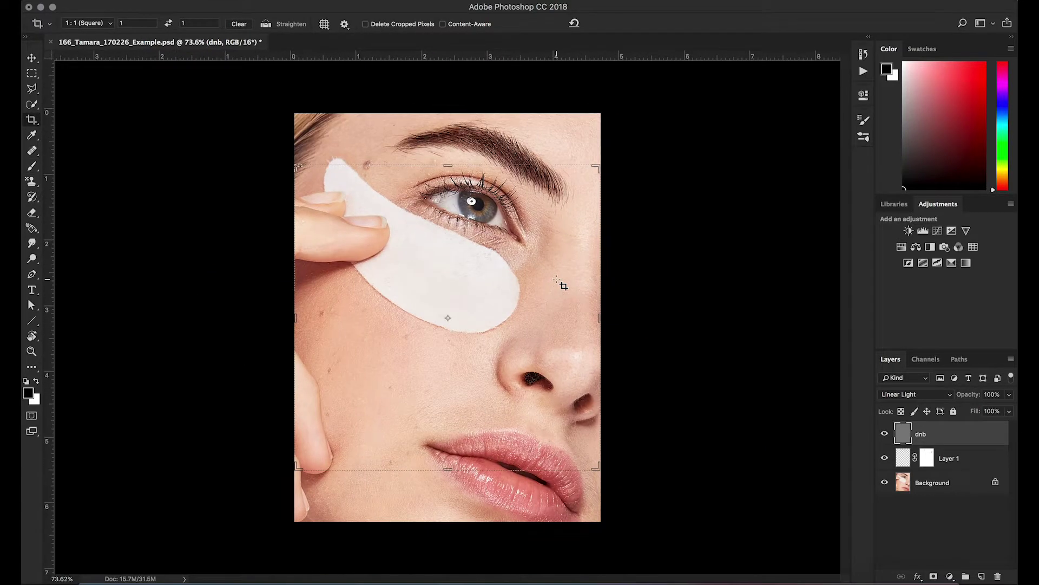
left_click(885, 435)
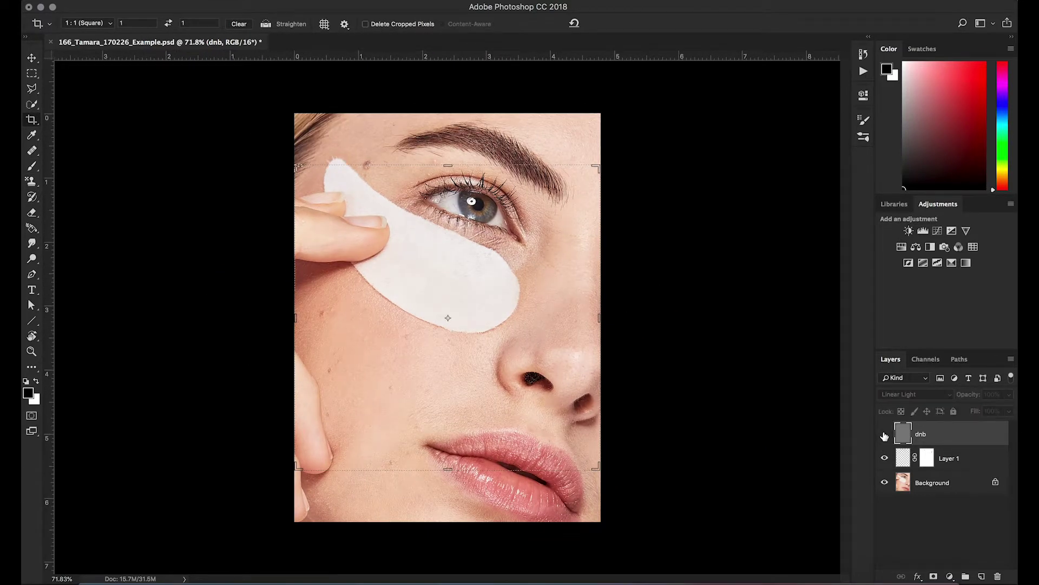
left_click(884, 435)
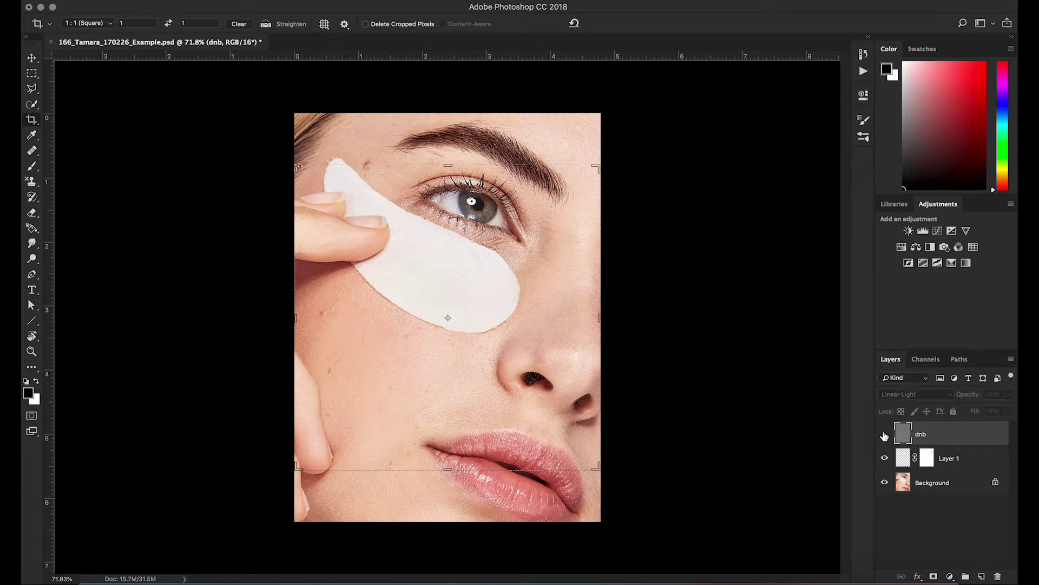
left_click(885, 434)
left_click(884, 434)
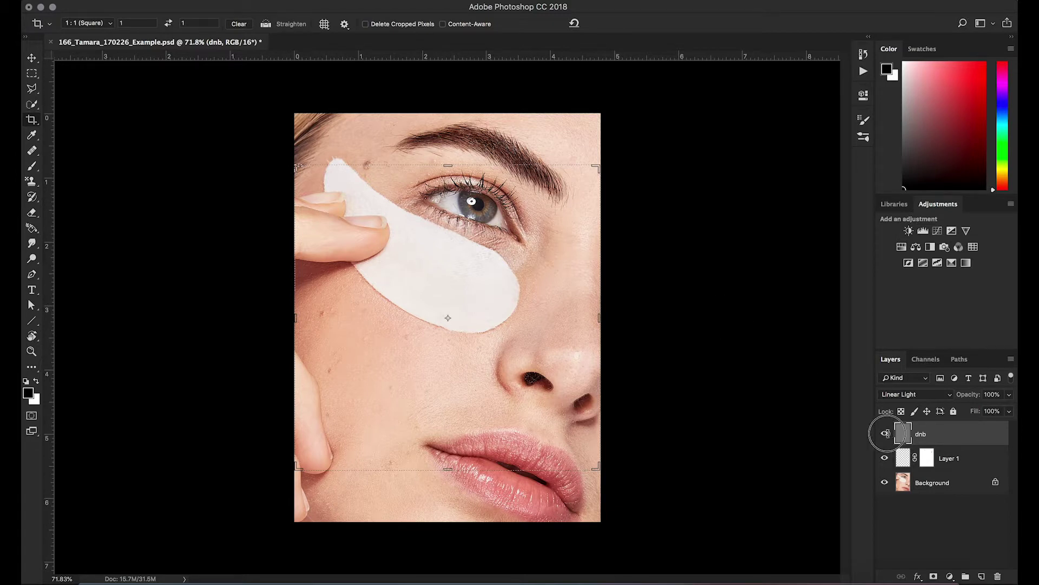
left_click(884, 434)
left_click(885, 434)
Select Layer 1, then dnb again, and cancel the pending crop with the Move tool
left_click(946, 458)
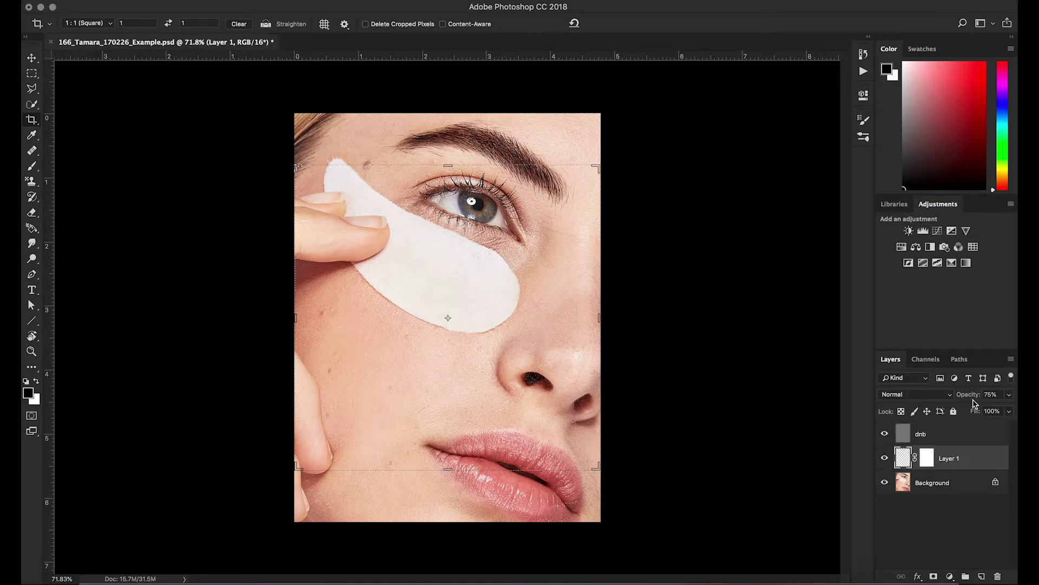
left_click(913, 441)
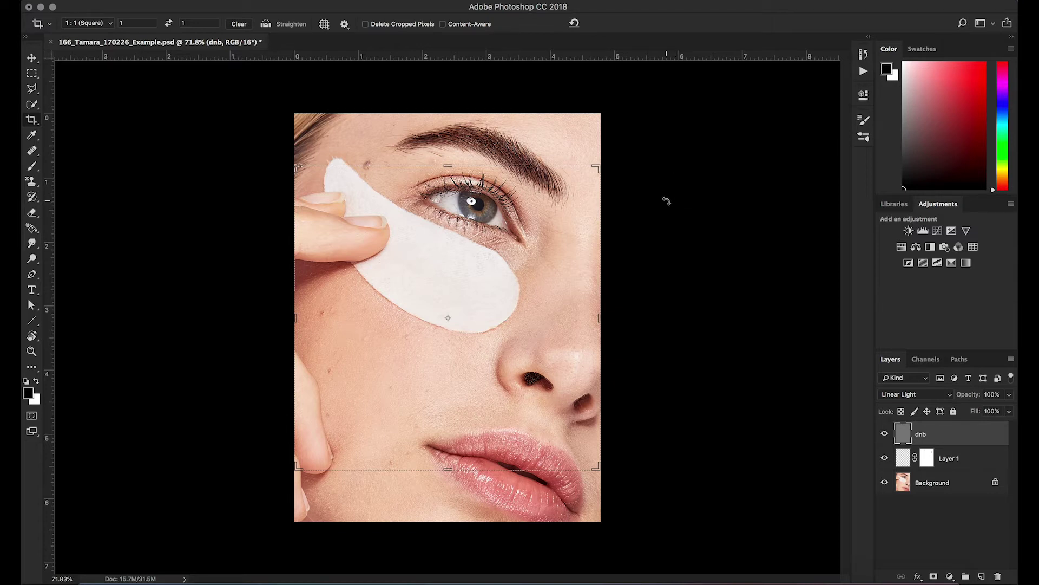
key("Escape")
key("v")
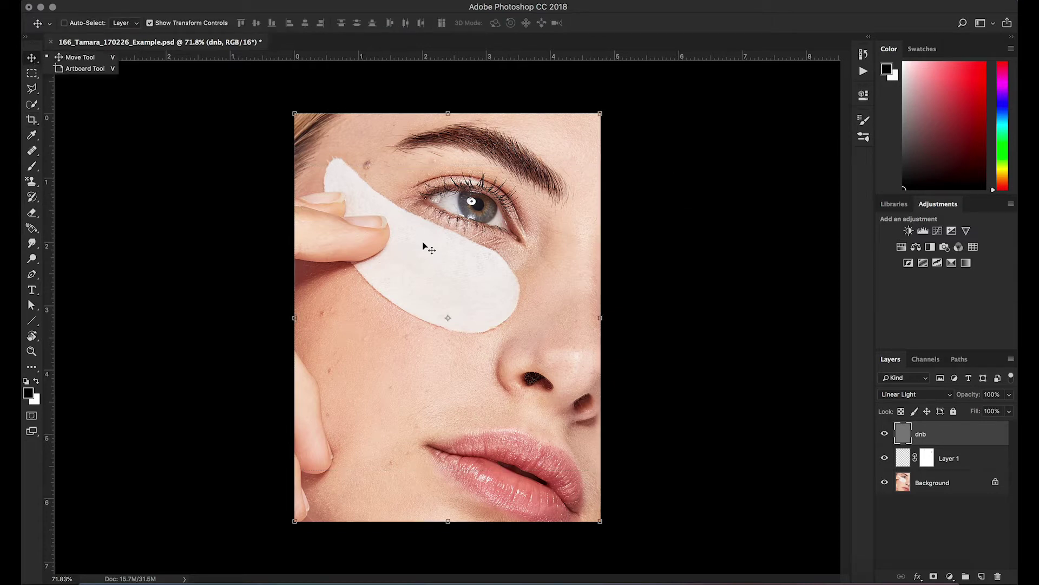